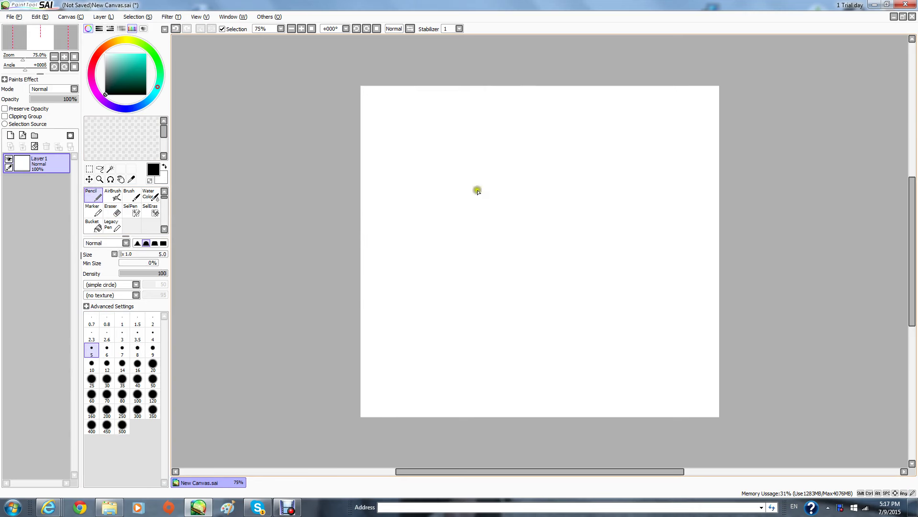
{"action": "mouse_move", "coordinate": [611, 172]}
{"action": "left_mouse_down"}
{"action": "mouse_move", "coordinate": [559, 174]}
{"action": "mouse_move", "coordinate": [540, 204]}
{"action": "left_mouse_up"}
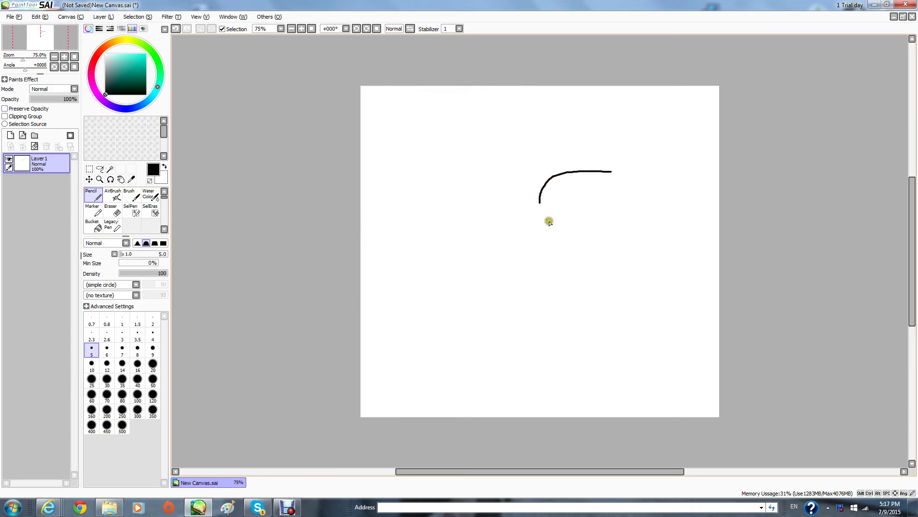
{"action": "left_click", "coordinate": [178, 29]}
{"action": "mouse_move", "coordinate": [592, 173]}
{"action": "left_mouse_down"}
{"action": "mouse_move", "coordinate": [545, 177]}
{"action": "mouse_move", "coordinate": [523, 203]}
{"action": "mouse_move", "coordinate": [521, 264]}
{"action": "left_mouse_up"}
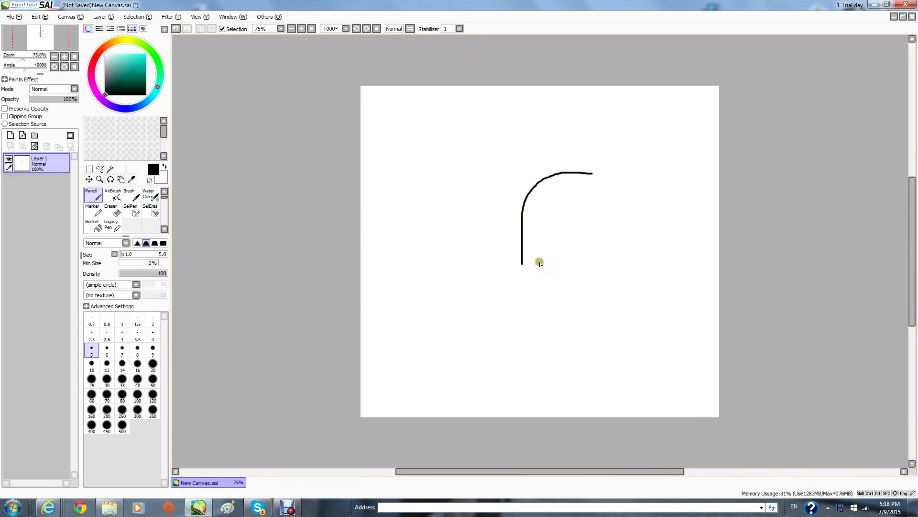
{"action": "left_click", "coordinate": [177, 29]}
Draw the head's top outline with a hair tuft, the brow edge, the face line and the upper muzzle in black pencil.
{"action": "mouse_move", "coordinate": [615, 167]}
{"action": "left_mouse_down"}
{"action": "mouse_move", "coordinate": [488, 140]}
{"action": "mouse_move", "coordinate": [515, 150]}
{"action": "mouse_move", "coordinate": [461, 154]}
{"action": "mouse_move", "coordinate": [430, 186]}
{"action": "mouse_move", "coordinate": [413, 249]}
{"action": "mouse_move", "coordinate": [540, 245]}
{"action": "left_mouse_up"}
{"action": "mouse_move", "coordinate": [470, 245]}
{"action": "left_mouse_down"}
{"action": "mouse_move", "coordinate": [467, 311]}
{"action": "mouse_move", "coordinate": [487, 310]}
{"action": "mouse_move", "coordinate": [423, 310]}
{"action": "mouse_move", "coordinate": [422, 334]}
{"action": "mouse_move", "coordinate": [459, 350]}
{"action": "mouse_move", "coordinate": [492, 348]}
{"action": "mouse_move", "coordinate": [514, 334]}
{"action": "mouse_move", "coordinate": [495, 365]}
{"action": "mouse_move", "coordinate": [471, 376]}
{"action": "mouse_move", "coordinate": [492, 383]}
{"action": "mouse_move", "coordinate": [527, 339]}
{"action": "left_mouse_up"}
{"action": "left_click", "coordinate": [176, 29]}
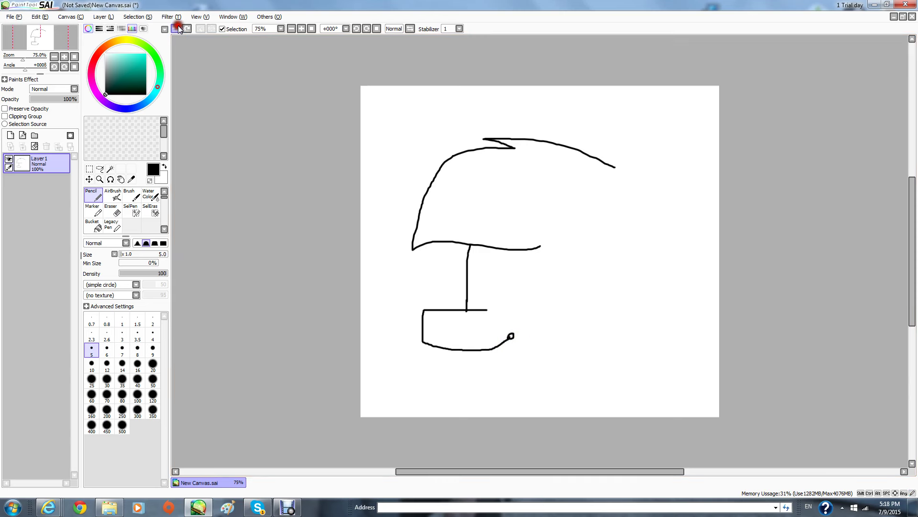
{"action": "mouse_move", "coordinate": [511, 337]}
{"action": "left_mouse_down"}
{"action": "mouse_move", "coordinate": [463, 363]}
{"action": "mouse_move", "coordinate": [437, 356]}
{"action": "mouse_move", "coordinate": [449, 369]}
{"action": "mouse_move", "coordinate": [506, 361]}
{"action": "mouse_move", "coordinate": [536, 340]}
{"action": "left_mouse_up"}
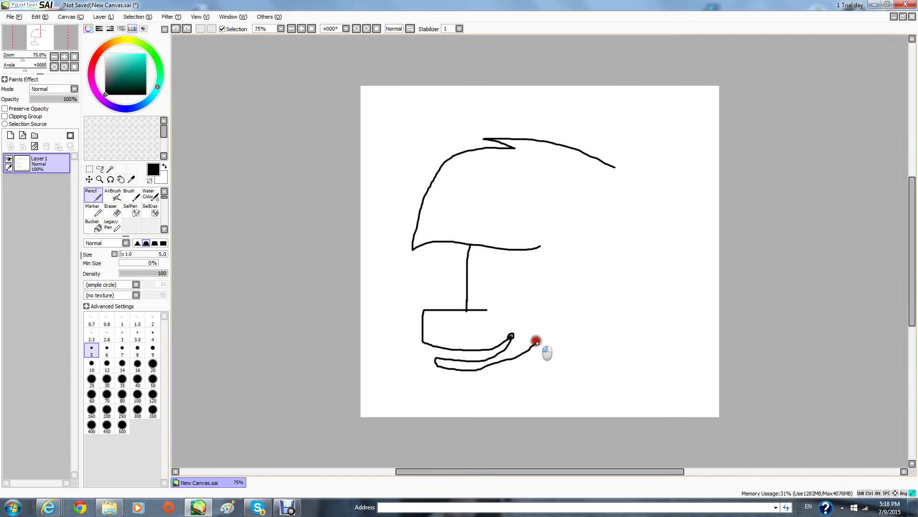
{"action": "left_click", "coordinate": [176, 29]}
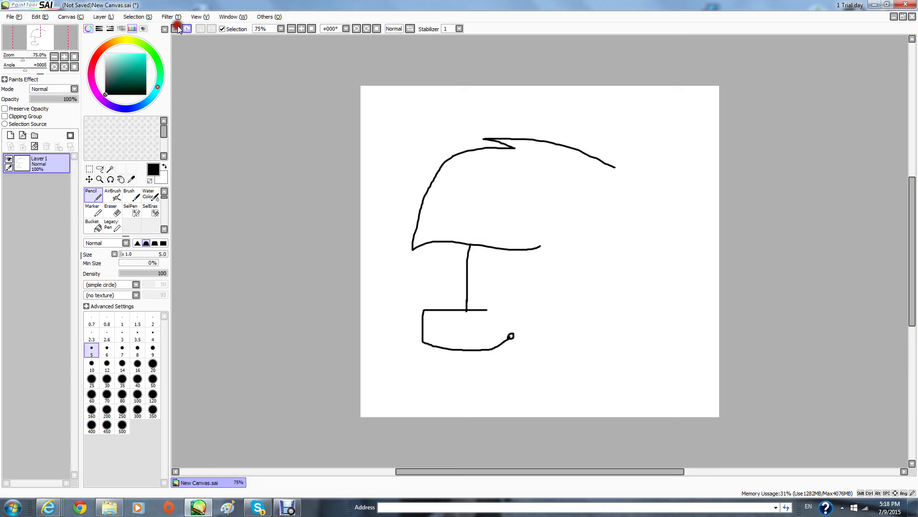
{"action": "mouse_move", "coordinate": [511, 336]}
{"action": "left_mouse_down"}
{"action": "mouse_move", "coordinate": [495, 357]}
{"action": "mouse_move", "coordinate": [437, 354]}
{"action": "left_mouse_up"}
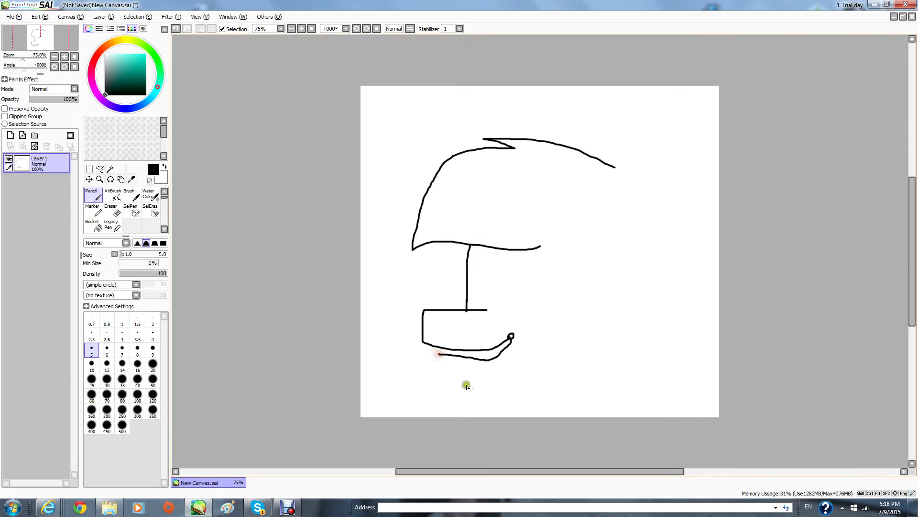
{"action": "left_click", "coordinate": [176, 29]}
{"action": "mouse_move", "coordinate": [369, 270]}
{"action": "left_mouse_down"}
{"action": "mouse_move", "coordinate": [378, 283]}
{"action": "mouse_move", "coordinate": [431, 277]}
{"action": "mouse_move", "coordinate": [410, 303]}
{"action": "left_mouse_up"}
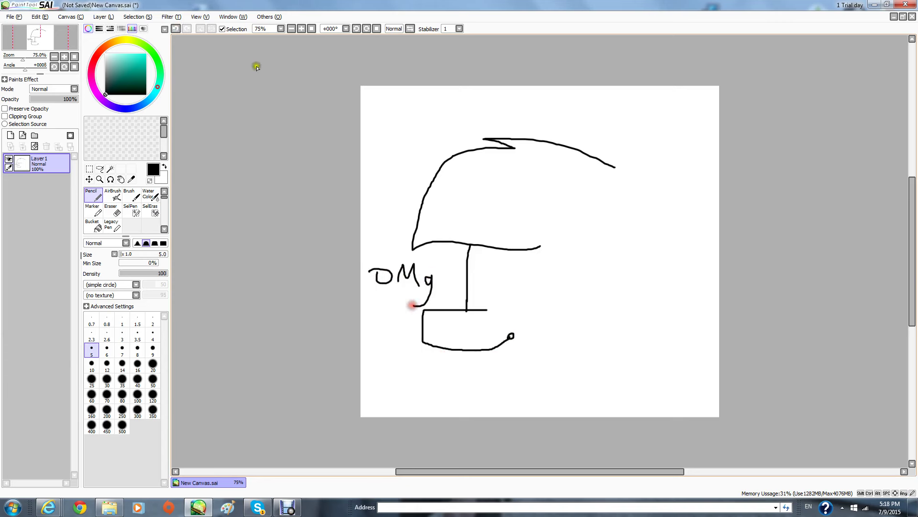
{"action": "left_click", "coordinate": [175, 29]}
{"action": "left_click", "coordinate": [176, 29]}
{"action": "left_click", "coordinate": [176, 29]}
Draw the lower jaw beneath the muzzle and the back of the head with spiky fur at the cheek.
{"action": "mouse_move", "coordinate": [512, 338]}
{"action": "left_mouse_down"}
{"action": "mouse_move", "coordinate": [496, 360]}
{"action": "mouse_move", "coordinate": [439, 362]}
{"action": "mouse_move", "coordinate": [442, 371]}
{"action": "mouse_move", "coordinate": [511, 375]}
{"action": "mouse_move", "coordinate": [555, 329]}
{"action": "left_mouse_up"}
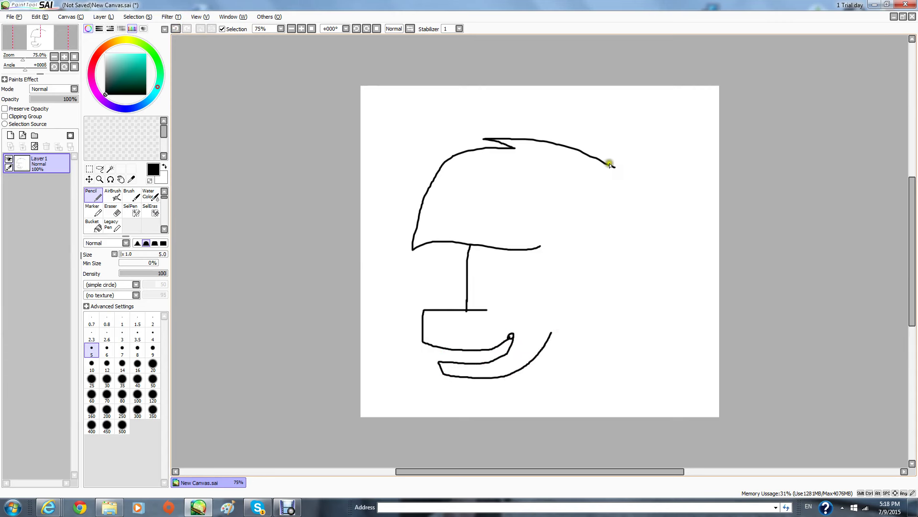
{"action": "mouse_move", "coordinate": [610, 164]}
{"action": "left_mouse_down"}
{"action": "mouse_move", "coordinate": [632, 271]}
{"action": "mouse_move", "coordinate": [658, 301]}
{"action": "mouse_move", "coordinate": [653, 327]}
{"action": "mouse_move", "coordinate": [670, 326]}
{"action": "mouse_move", "coordinate": [644, 338]}
{"action": "mouse_move", "coordinate": [549, 333]}
{"action": "left_mouse_up"}
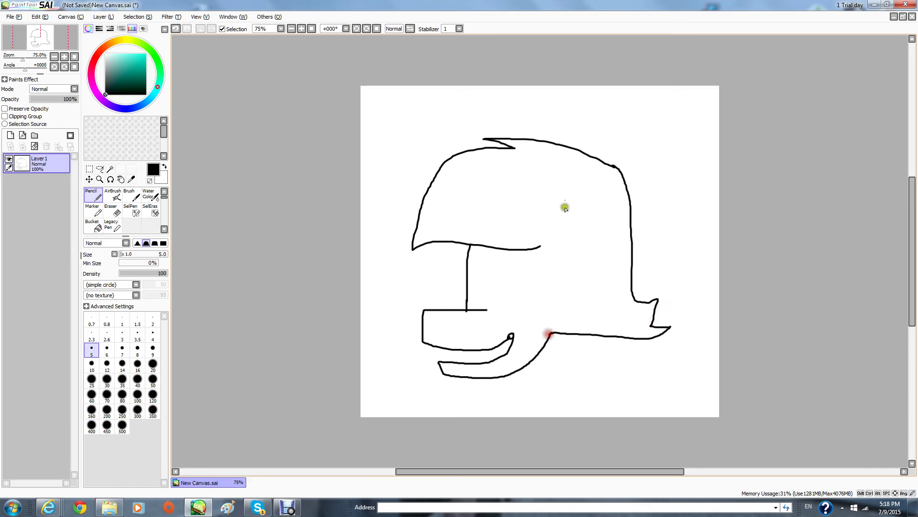
{"action": "left_click_drag", "start_coordinate": [621, 171], "coordinate": [626, 164]}
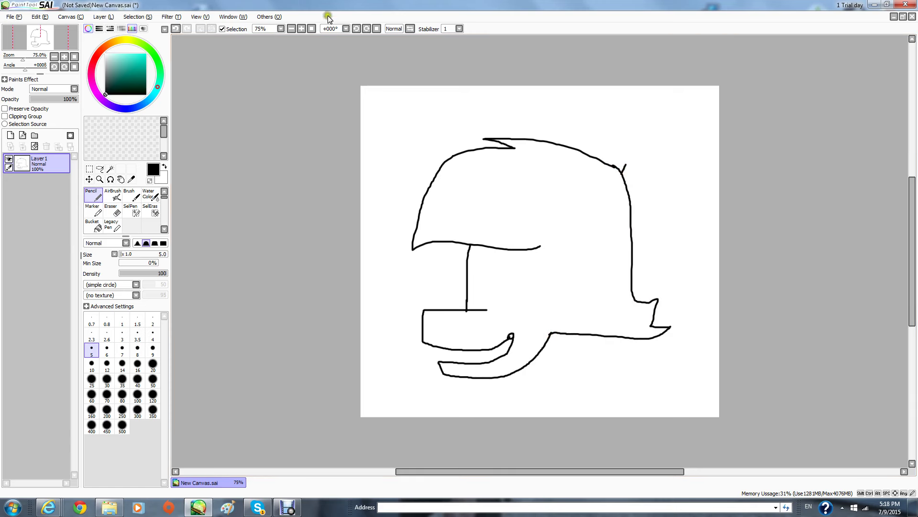
{"action": "mouse_move", "coordinate": [596, 144]}
{"action": "left_mouse_down"}
{"action": "mouse_move", "coordinate": [588, 155]}
{"action": "mouse_move", "coordinate": [617, 153]}
{"action": "mouse_move", "coordinate": [649, 170]}
{"action": "mouse_move", "coordinate": [627, 193]}
{"action": "left_mouse_up"}
{"action": "mouse_move", "coordinate": [609, 147]}
{"action": "left_mouse_down"}
{"action": "mouse_move", "coordinate": [644, 106]}
{"action": "mouse_move", "coordinate": [653, 109]}
{"action": "mouse_move", "coordinate": [679, 126]}
{"action": "mouse_move", "coordinate": [647, 166]}
{"action": "left_mouse_up"}
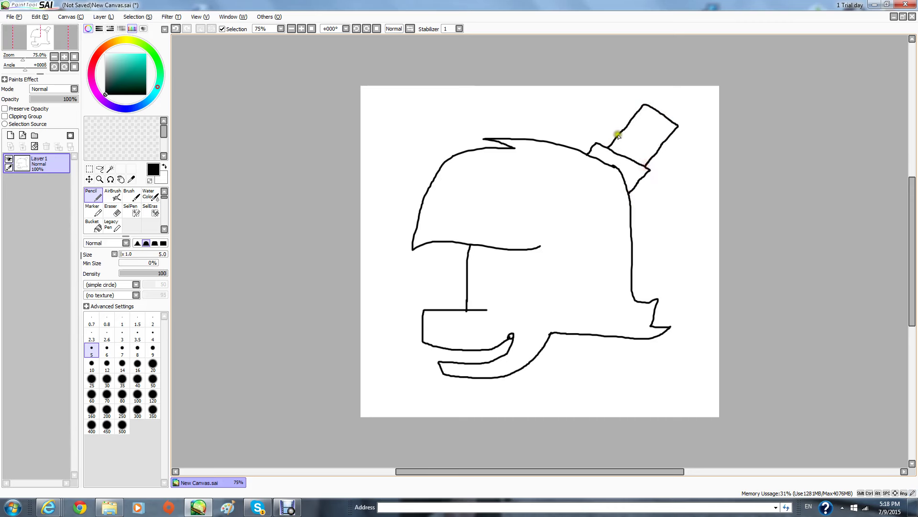
{"action": "left_click_drag", "start_coordinate": [617, 137], "coordinate": [650, 156]}
{"action": "left_click", "coordinate": [175, 28]}
{"action": "left_click", "coordinate": [175, 28]}
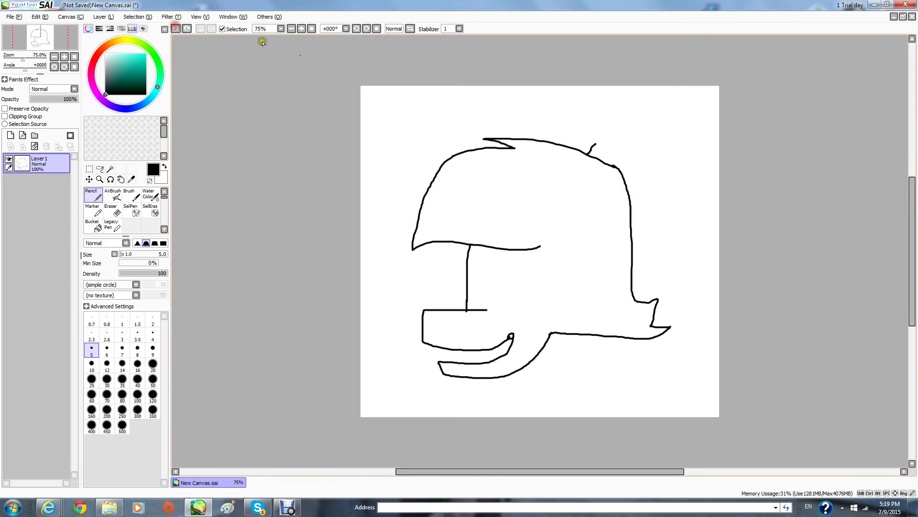
Draw a small tilted top hat with a brim, band and bow on the back of the head.
{"action": "mouse_move", "coordinate": [597, 145]}
{"action": "left_mouse_down"}
{"action": "mouse_move", "coordinate": [650, 169]}
{"action": "mouse_move", "coordinate": [642, 183]}
{"action": "mouse_move", "coordinate": [622, 177]}
{"action": "left_mouse_up"}
{"action": "mouse_move", "coordinate": [643, 138]}
{"action": "left_mouse_down"}
{"action": "mouse_move", "coordinate": [636, 141]}
{"action": "mouse_move", "coordinate": [655, 154]}
{"action": "mouse_move", "coordinate": [654, 140]}
{"action": "mouse_move", "coordinate": [617, 123]}
{"action": "mouse_move", "coordinate": [631, 96]}
{"action": "mouse_move", "coordinate": [654, 101]}
{"action": "mouse_move", "coordinate": [665, 117]}
{"action": "mouse_move", "coordinate": [641, 162]}
{"action": "left_mouse_up"}
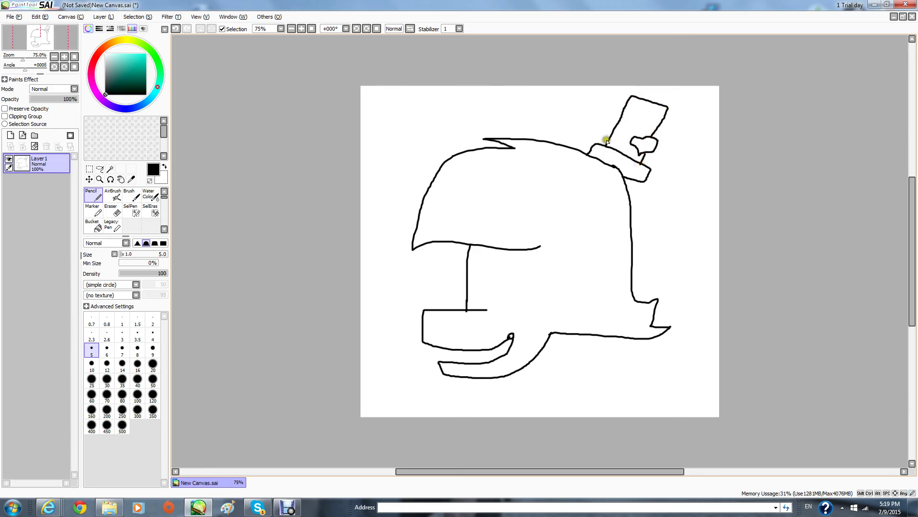
{"action": "left_click_drag", "start_coordinate": [610, 141], "coordinate": [641, 152]}
Draw the nose at the muzzle's tip and a tall rounded eye at the end of the brow line.
{"action": "left_click_drag", "start_coordinate": [437, 311], "coordinate": [428, 323]}
{"action": "left_click", "coordinate": [426, 325]}
{"action": "mouse_move", "coordinate": [530, 306]}
{"action": "left_mouse_down"}
{"action": "mouse_move", "coordinate": [539, 271]}
{"action": "mouse_move", "coordinate": [565, 258]}
{"action": "mouse_move", "coordinate": [581, 280]}
{"action": "left_mouse_up"}
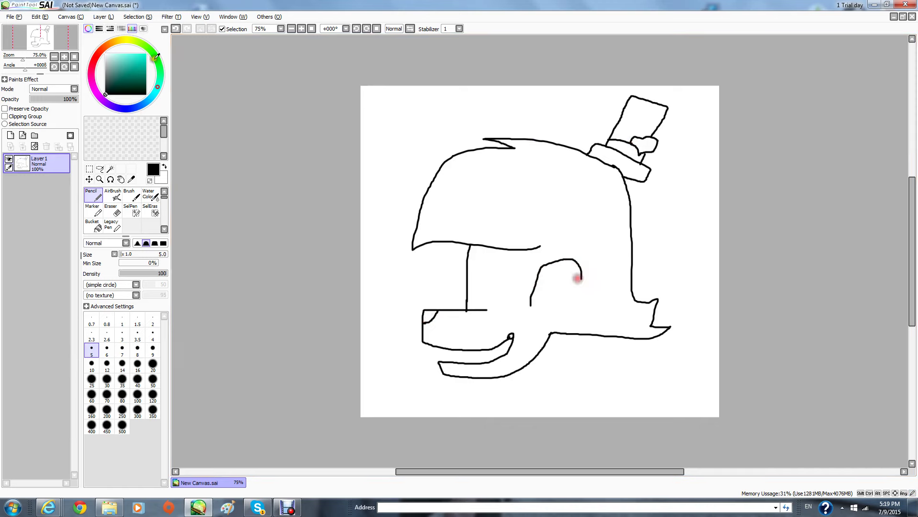
{"action": "left_click", "coordinate": [179, 27]}
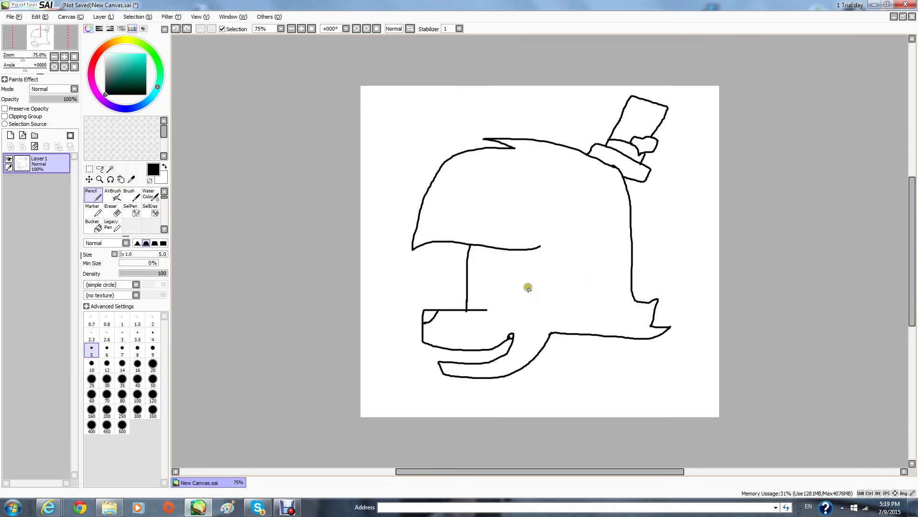
{"action": "mouse_move", "coordinate": [537, 294]}
{"action": "left_mouse_down"}
{"action": "mouse_move", "coordinate": [545, 242]}
{"action": "mouse_move", "coordinate": [580, 248]}
{"action": "mouse_move", "coordinate": [578, 290]}
{"action": "mouse_move", "coordinate": [550, 302]}
{"action": "mouse_move", "coordinate": [537, 291]}
{"action": "mouse_move", "coordinate": [430, 279]}
{"action": "left_mouse_up"}
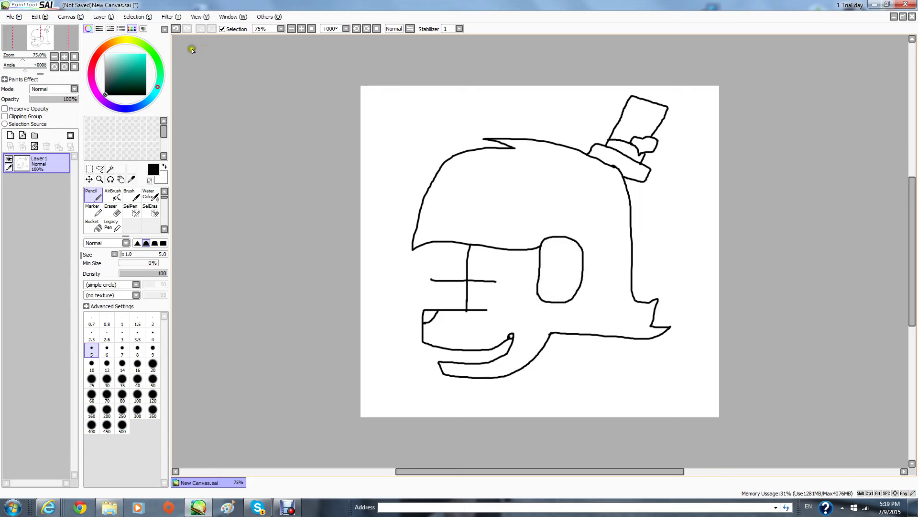
{"action": "left_click", "coordinate": [176, 30]}
Draw a wavy line crossing the front face line and add the teeth lines inside the open mouth.
{"action": "mouse_move", "coordinate": [495, 292]}
{"action": "left_mouse_down"}
{"action": "mouse_move", "coordinate": [480, 278]}
{"action": "mouse_move", "coordinate": [445, 274]}
{"action": "left_mouse_up"}
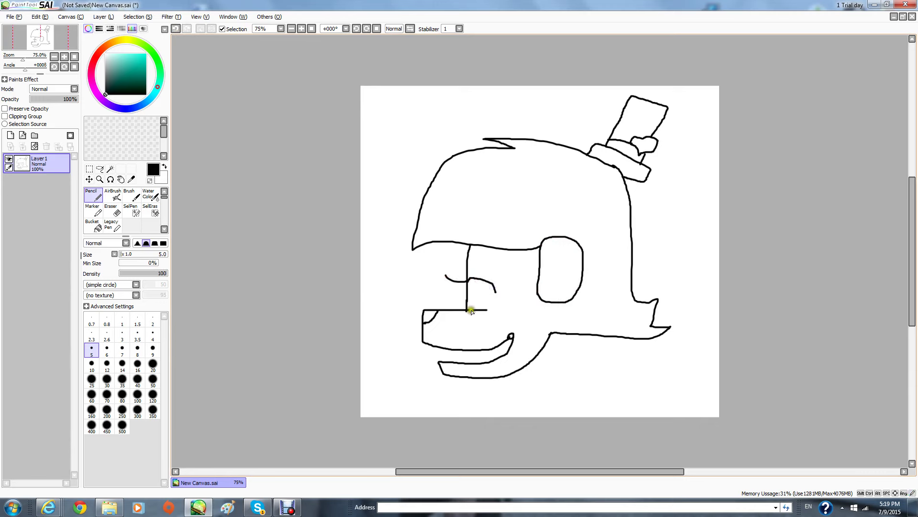
{"action": "left_click_drag", "start_coordinate": [443, 342], "coordinate": [447, 355]}
{"action": "mouse_move", "coordinate": [511, 340]}
{"action": "left_mouse_down"}
{"action": "mouse_move", "coordinate": [494, 358]}
{"action": "mouse_move", "coordinate": [472, 355]}
{"action": "left_mouse_up"}
Draw two short neck lines under the head and a pointed ear with an inner line above the forehead.
{"action": "mouse_move", "coordinate": [561, 334]}
{"action": "left_mouse_down"}
{"action": "mouse_move", "coordinate": [556, 351]}
{"action": "mouse_move", "coordinate": [599, 341]}
{"action": "mouse_move", "coordinate": [602, 349]}
{"action": "left_mouse_up"}
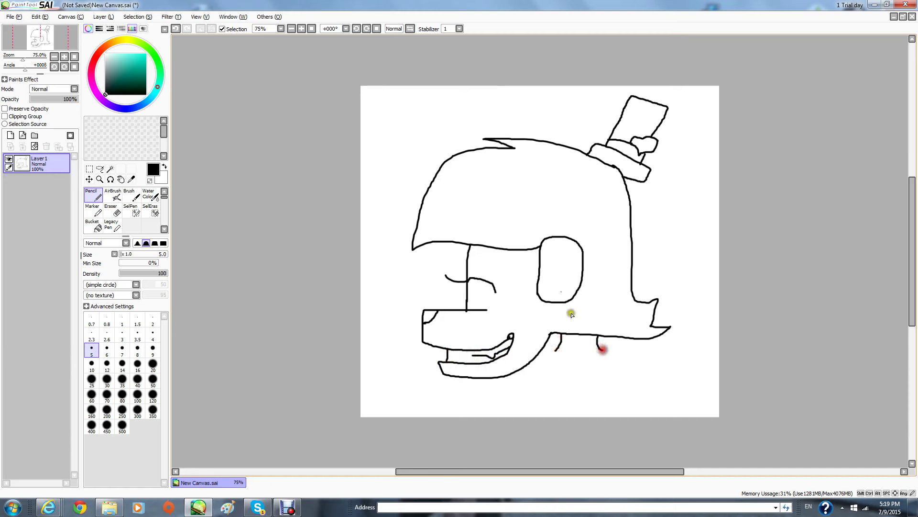
{"action": "mouse_move", "coordinate": [471, 151]}
{"action": "left_mouse_down"}
{"action": "mouse_move", "coordinate": [421, 127]}
{"action": "mouse_move", "coordinate": [431, 185]}
{"action": "left_mouse_up"}
{"action": "left_click_drag", "start_coordinate": [419, 127], "coordinate": [448, 158]}
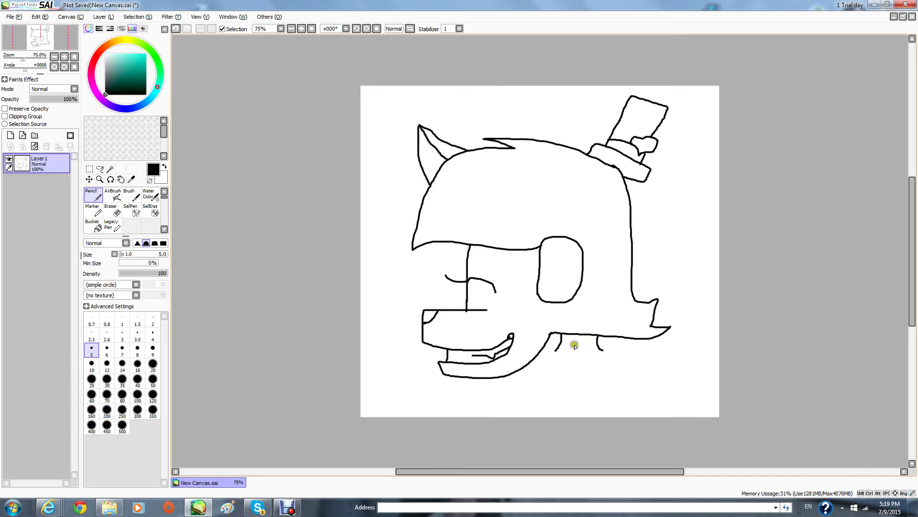
Draw the neck rings with jagged chest fur, and the rounded shoulder and upper arm beside them.
{"action": "mouse_move", "coordinate": [562, 338]}
{"action": "left_mouse_down"}
{"action": "mouse_move", "coordinate": [599, 343]}
{"action": "mouse_move", "coordinate": [559, 348]}
{"action": "mouse_move", "coordinate": [601, 352]}
{"action": "mouse_move", "coordinate": [558, 353]}
{"action": "mouse_move", "coordinate": [602, 351]}
{"action": "mouse_move", "coordinate": [557, 352]}
{"action": "mouse_move", "coordinate": [533, 374]}
{"action": "mouse_move", "coordinate": [527, 390]}
{"action": "mouse_move", "coordinate": [550, 414]}
{"action": "mouse_move", "coordinate": [556, 403]}
{"action": "mouse_move", "coordinate": [555, 425]}
{"action": "left_mouse_up"}
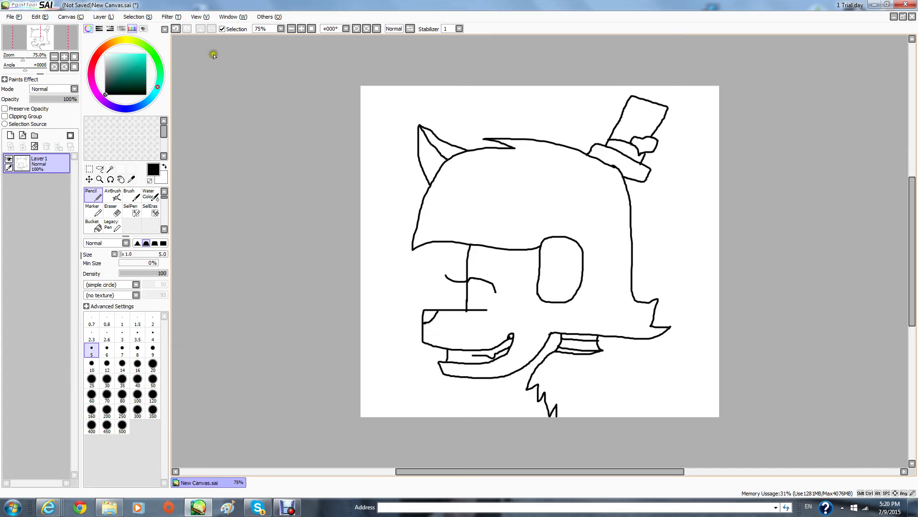
{"action": "mouse_move", "coordinate": [600, 374]}
{"action": "left_mouse_down"}
{"action": "mouse_move", "coordinate": [598, 355]}
{"action": "mouse_move", "coordinate": [609, 348]}
{"action": "mouse_move", "coordinate": [635, 353]}
{"action": "mouse_move", "coordinate": [639, 379]}
{"action": "mouse_move", "coordinate": [604, 386]}
{"action": "mouse_move", "coordinate": [597, 368]}
{"action": "mouse_move", "coordinate": [616, 419]}
{"action": "left_mouse_up"}
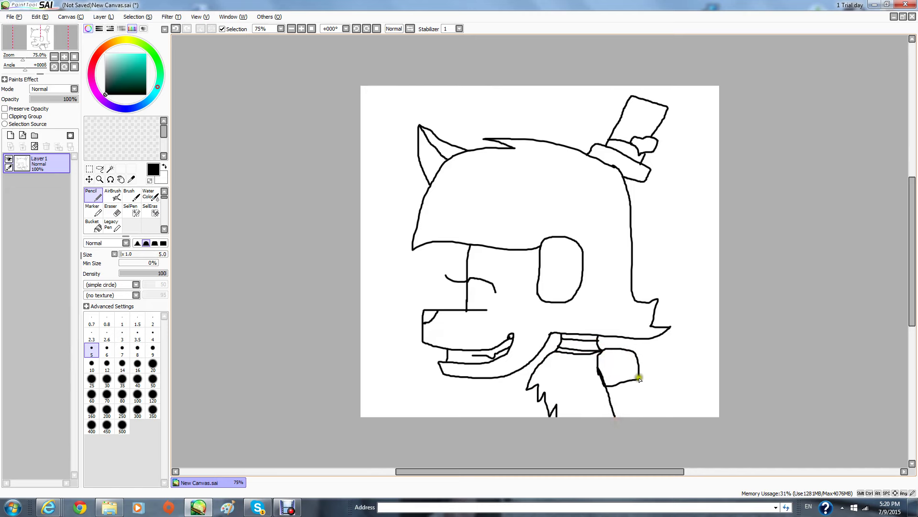
{"action": "left_click_drag", "start_coordinate": [639, 378], "coordinate": [651, 426]}
Erase the lower end of the upper arm's outer line and draw a raised forearm with a hand and spread fingers.
{"action": "left_click", "coordinate": [113, 211]}
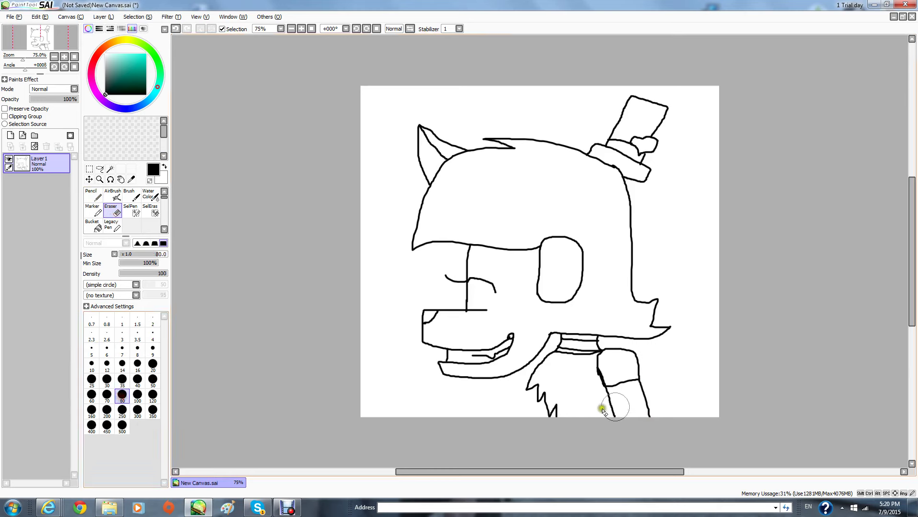
{"action": "mouse_move", "coordinate": [648, 402]}
{"action": "left_mouse_down"}
{"action": "mouse_move", "coordinate": [661, 435]}
{"action": "mouse_move", "coordinate": [652, 404]}
{"action": "mouse_move", "coordinate": [636, 428]}
{"action": "left_mouse_up"}
{"action": "left_click", "coordinate": [93, 194]}
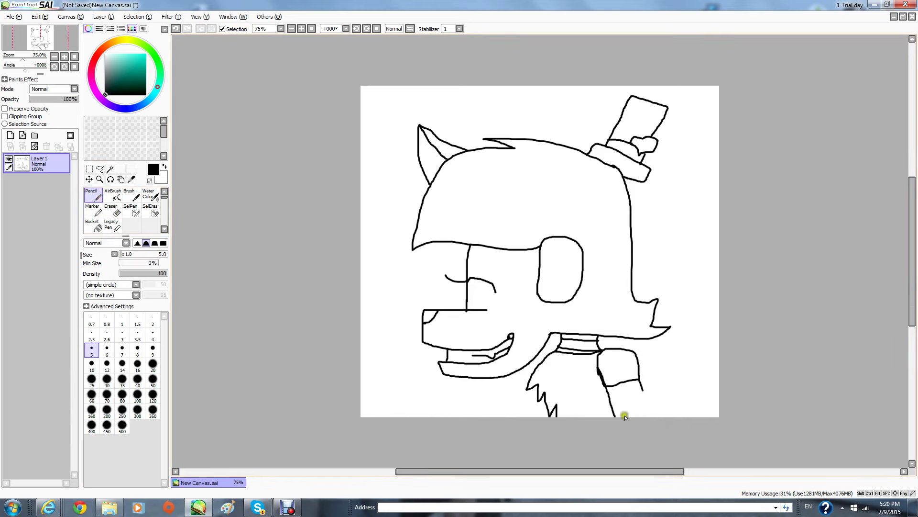
{"action": "mouse_move", "coordinate": [622, 418]}
{"action": "left_mouse_down"}
{"action": "mouse_move", "coordinate": [656, 371]}
{"action": "mouse_move", "coordinate": [680, 368]}
{"action": "mouse_move", "coordinate": [690, 385]}
{"action": "mouse_move", "coordinate": [671, 427]}
{"action": "left_mouse_up"}
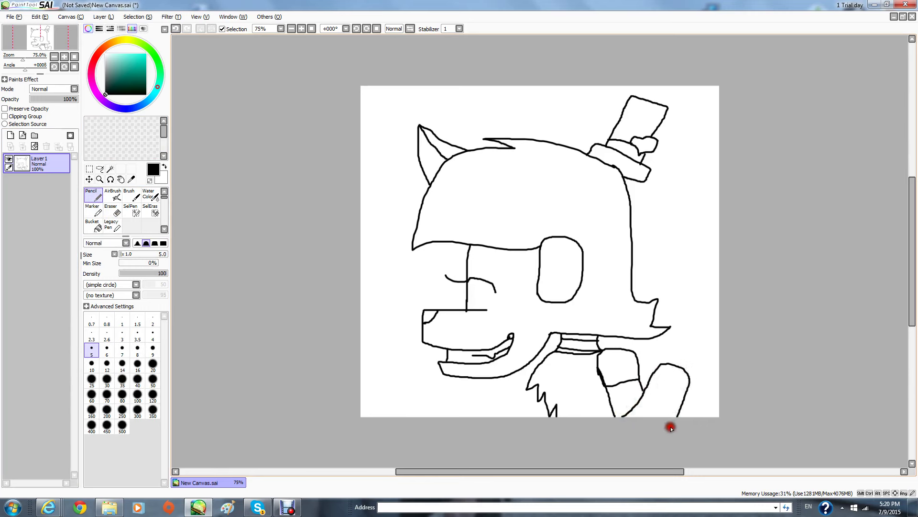
{"action": "left_click_drag", "start_coordinate": [644, 398], "coordinate": [681, 408]}
{"action": "mouse_move", "coordinate": [659, 369]}
{"action": "left_mouse_down"}
{"action": "mouse_move", "coordinate": [676, 332]}
{"action": "mouse_move", "coordinate": [674, 366]}
{"action": "mouse_move", "coordinate": [688, 342]}
{"action": "mouse_move", "coordinate": [681, 366]}
{"action": "mouse_move", "coordinate": [698, 343]}
{"action": "mouse_move", "coordinate": [689, 380]}
{"action": "mouse_move", "coordinate": [703, 374]}
{"action": "mouse_move", "coordinate": [705, 383]}
{"action": "mouse_move", "coordinate": [690, 387]}
{"action": "left_mouse_up"}
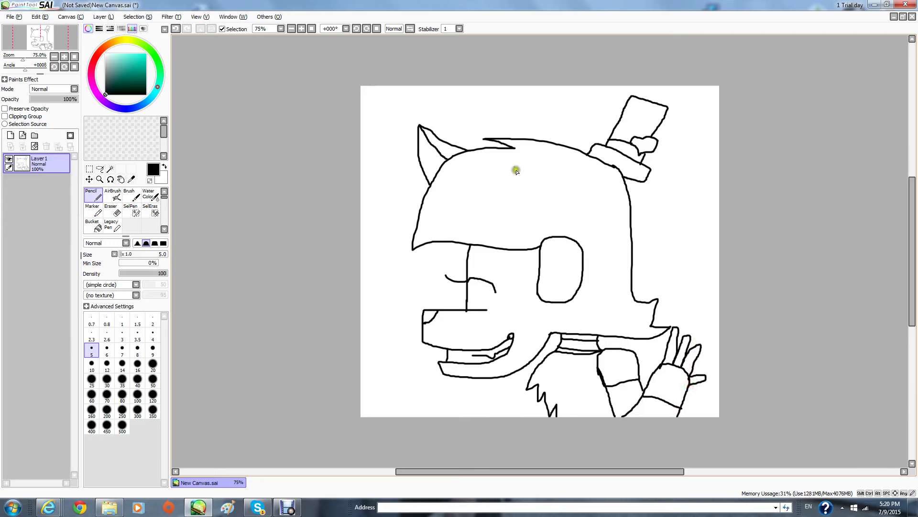
Draw the second ear behind the hat, joined to the head by two short connector lines and extending past the canvas edge.
{"action": "mouse_move", "coordinate": [641, 182]}
{"action": "left_mouse_down"}
{"action": "mouse_move", "coordinate": [688, 193]}
{"action": "mouse_move", "coordinate": [628, 219]}
{"action": "left_mouse_up"}
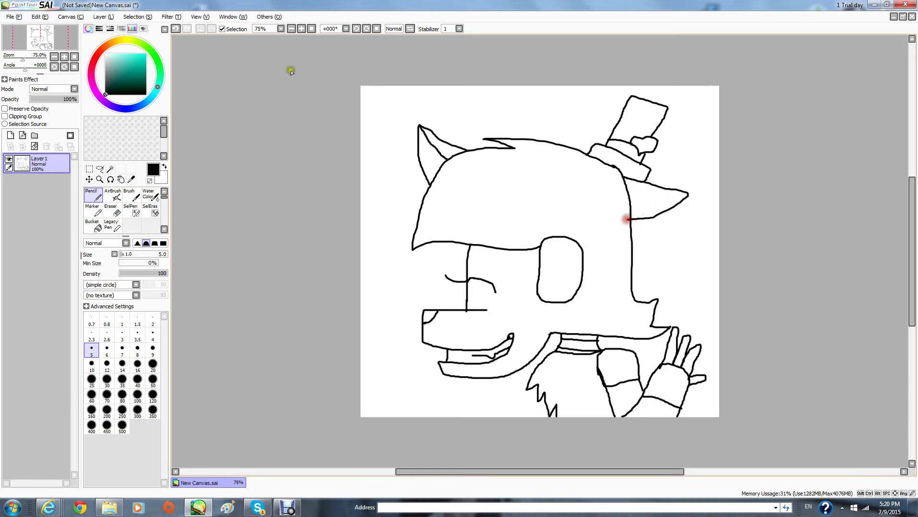
{"action": "left_click", "coordinate": [176, 29]}
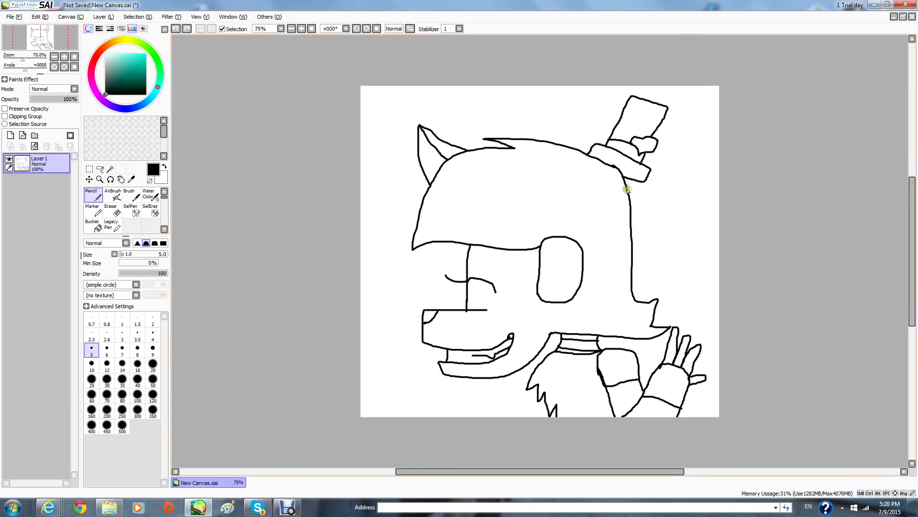
{"action": "left_click_drag", "start_coordinate": [628, 186], "coordinate": [690, 210]}
{"action": "left_click_drag", "start_coordinate": [640, 185], "coordinate": [704, 190]}
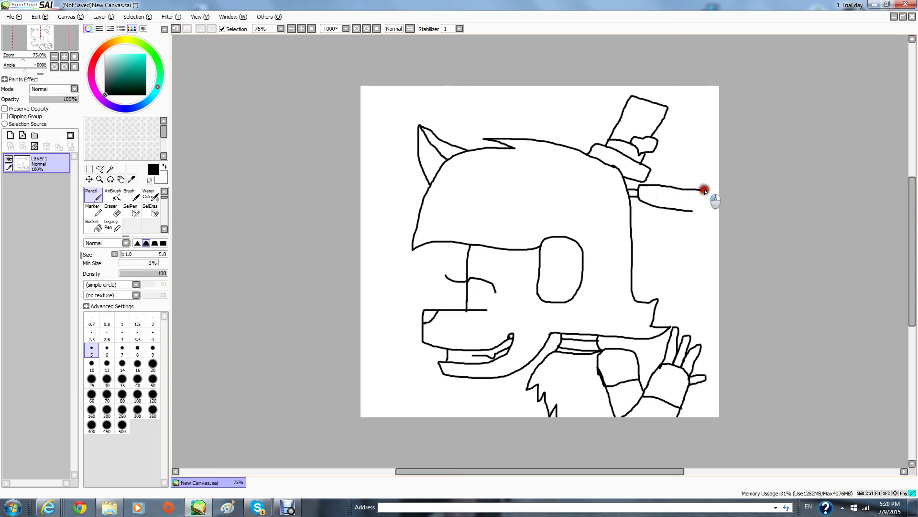
{"action": "left_click", "coordinate": [176, 29]}
{"action": "left_click", "coordinate": [177, 30]}
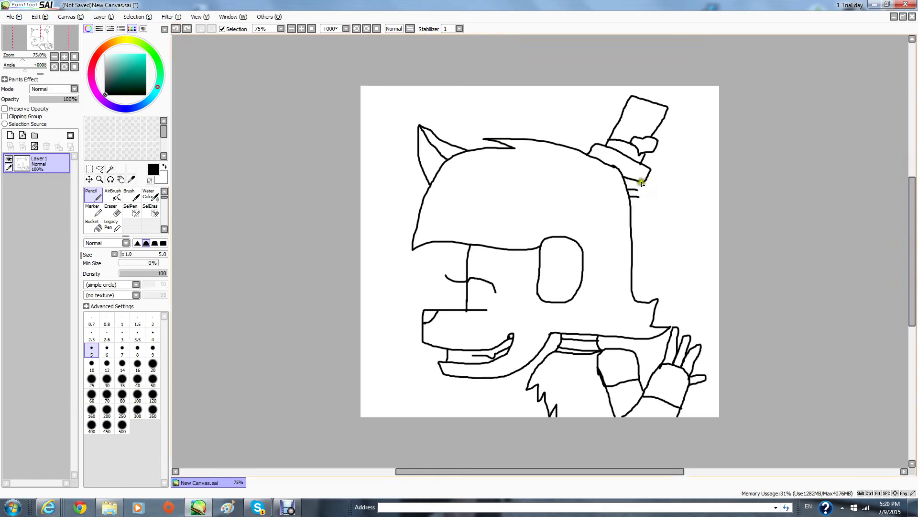
{"action": "mouse_move", "coordinate": [640, 182]}
{"action": "left_mouse_down"}
{"action": "mouse_move", "coordinate": [648, 201]}
{"action": "mouse_move", "coordinate": [699, 208]}
{"action": "left_mouse_up"}
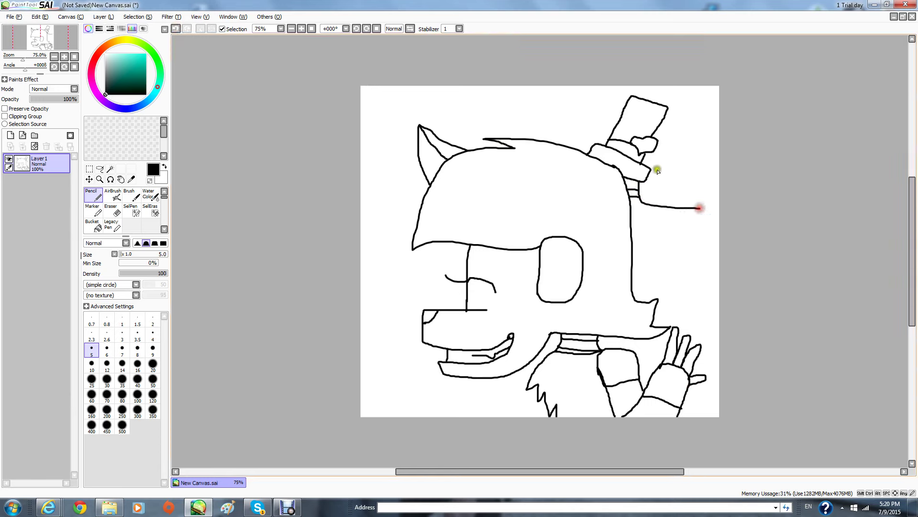
{"action": "mouse_move", "coordinate": [652, 169]}
{"action": "left_mouse_down"}
{"action": "mouse_move", "coordinate": [724, 186]}
{"action": "mouse_move", "coordinate": [725, 203]}
{"action": "left_mouse_up"}
{"action": "left_click_drag", "start_coordinate": [639, 189], "coordinate": [740, 203]}
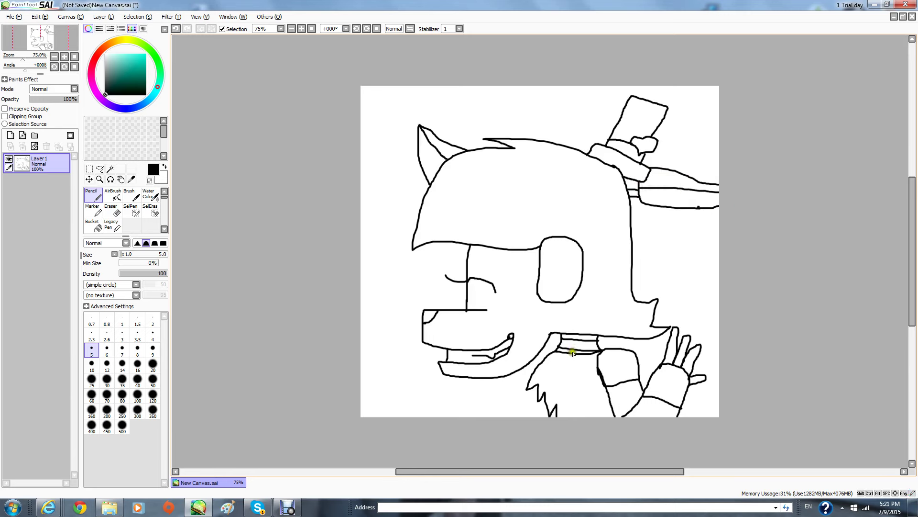
Draw a curved line down the middle of the chest and the body's front outline outside the jagged fur.
{"action": "left_click_drag", "start_coordinate": [573, 354], "coordinate": [581, 421]}
{"action": "mouse_move", "coordinate": [559, 337]}
{"action": "left_mouse_down"}
{"action": "mouse_move", "coordinate": [524, 410]}
{"action": "mouse_move", "coordinate": [523, 421]}
{"action": "mouse_move", "coordinate": [529, 410]}
{"action": "mouse_move", "coordinate": [546, 421]}
{"action": "mouse_move", "coordinate": [539, 429]}
{"action": "left_mouse_up"}
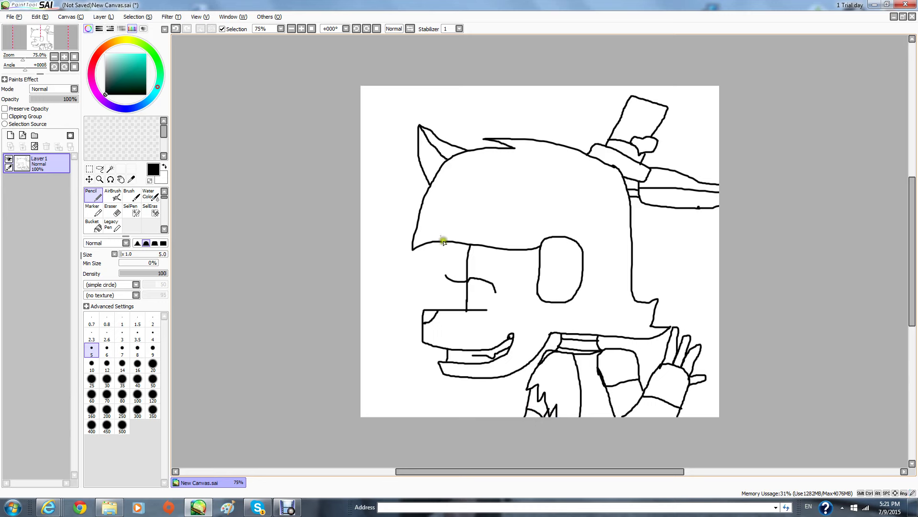
Draw a bright green dividing line down the eye and fill the part nearest the muzzle with the same green.
{"action": "left_click", "coordinate": [219, 105]}
{"action": "left_click", "coordinate": [154, 56]}
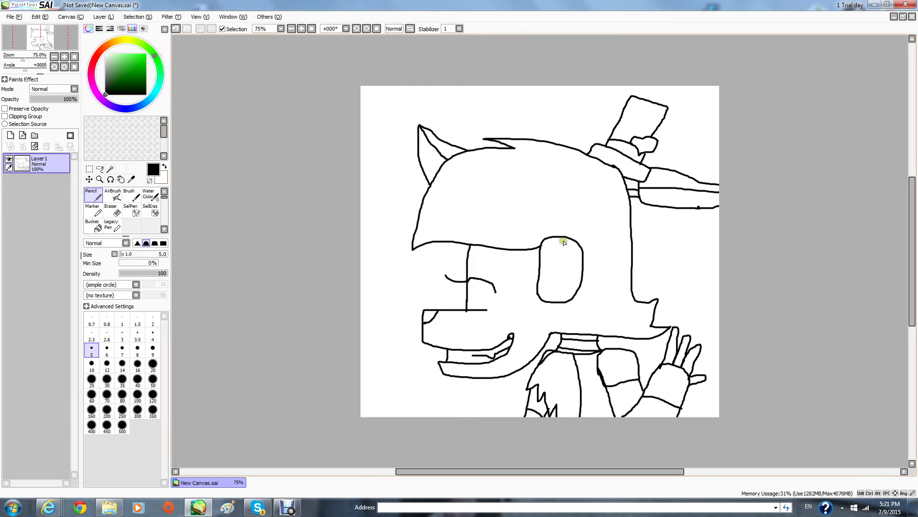
{"action": "left_click_drag", "start_coordinate": [566, 239], "coordinate": [564, 278]}
{"action": "left_click", "coordinate": [146, 53]}
{"action": "left_click", "coordinate": [175, 29]}
{"action": "left_click_drag", "start_coordinate": [571, 239], "coordinate": [559, 301]}
{"action": "left_click", "coordinate": [93, 224]}
{"action": "left_click", "coordinate": [546, 281]}
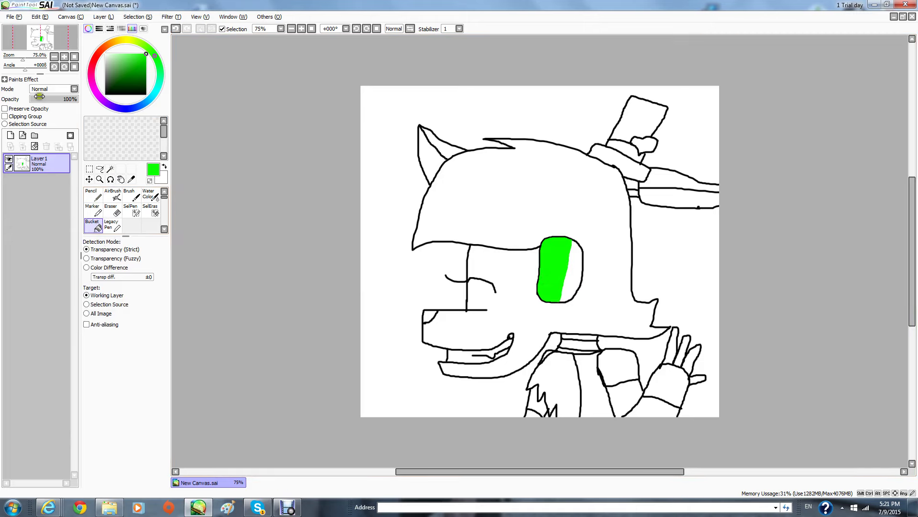
Erase a large round highlight in the green of the eye at size 100 and two small dots below it at size 14.
{"action": "left_click", "coordinate": [112, 210]}
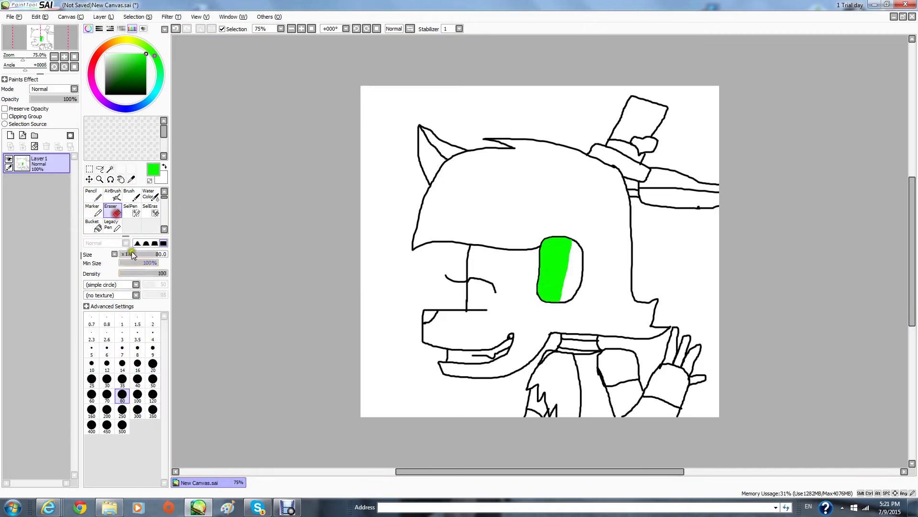
{"action": "left_click", "coordinate": [125, 379]}
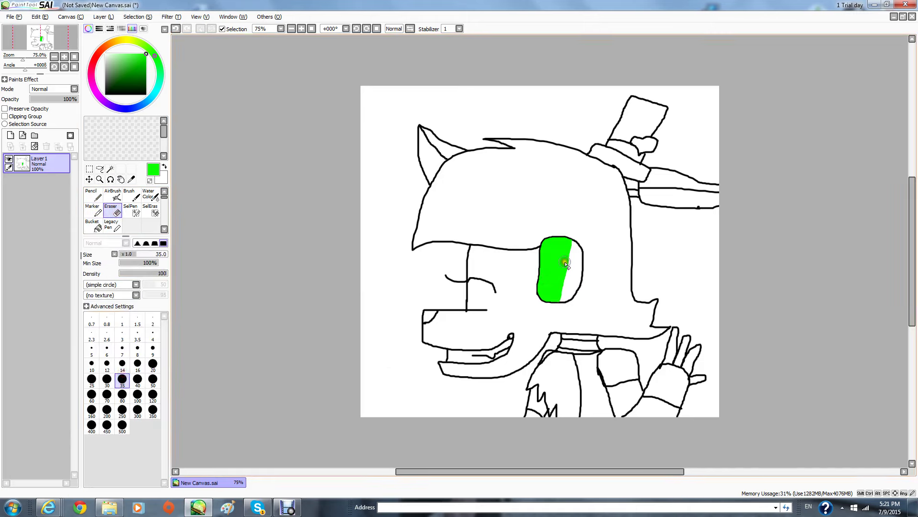
{"action": "left_click", "coordinate": [137, 394]}
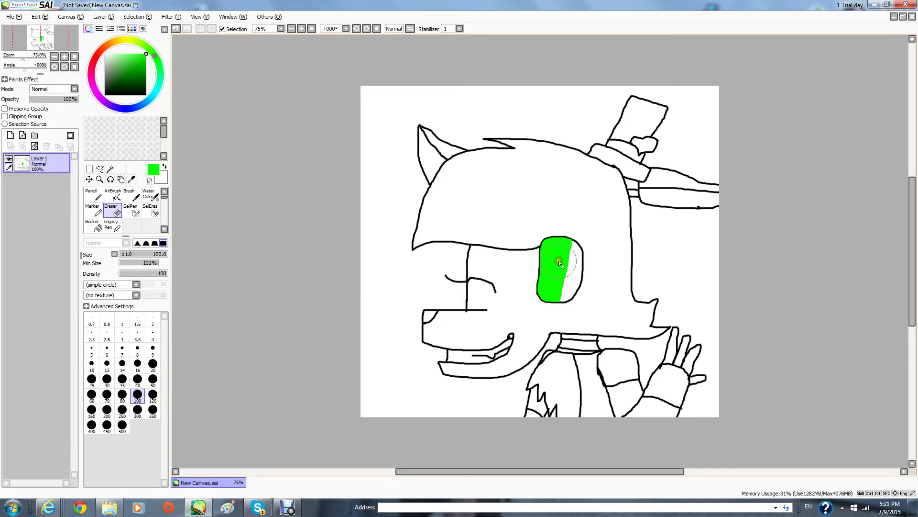
{"action": "left_click_drag", "start_coordinate": [564, 265], "coordinate": [554, 263]}
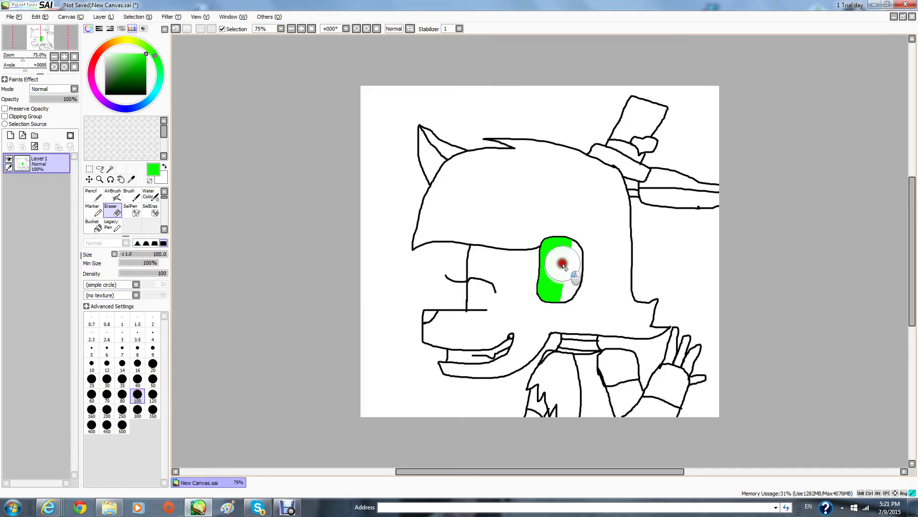
{"action": "left_click", "coordinate": [122, 364]}
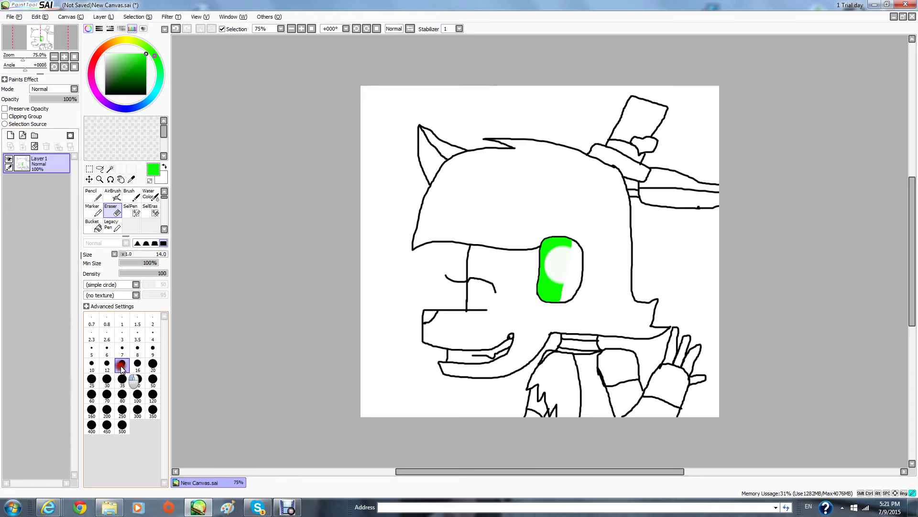
{"action": "left_click", "coordinate": [545, 283]}
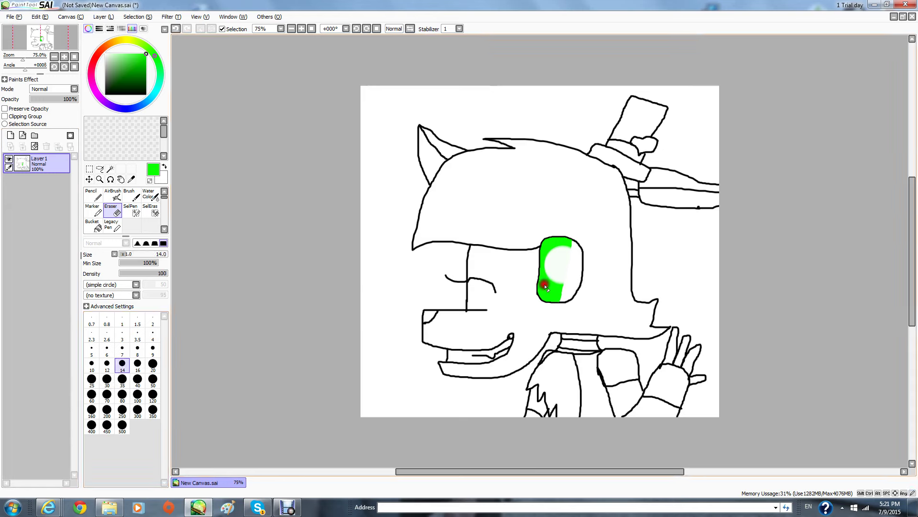
{"action": "left_click", "coordinate": [552, 296]}
{"action": "left_click", "coordinate": [444, 381]}
Extend the muzzle's upper line with a size 5 black pencil, curving it down to the front of the neck.
{"action": "left_click", "coordinate": [158, 93]}
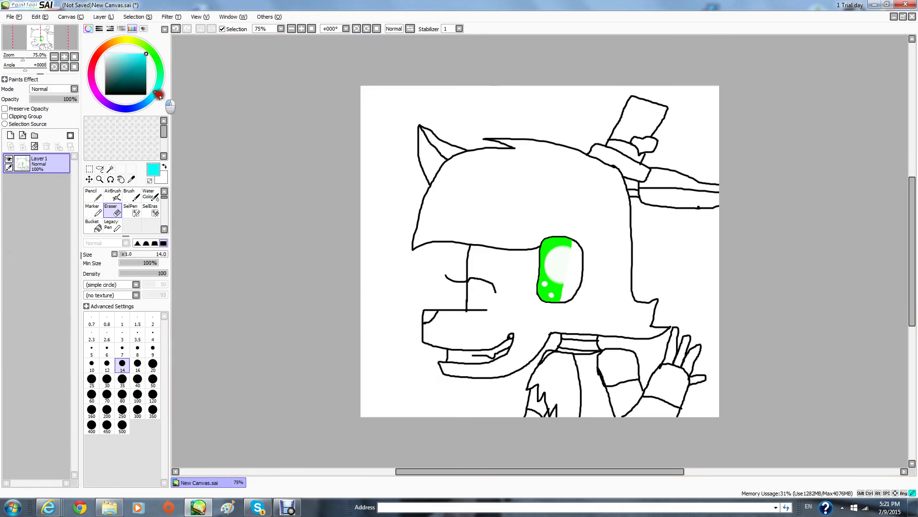
{"action": "left_click", "coordinate": [212, 235]}
{"action": "left_click_drag", "start_coordinate": [121, 70], "coordinate": [105, 93]}
{"action": "left_click", "coordinate": [92, 194]}
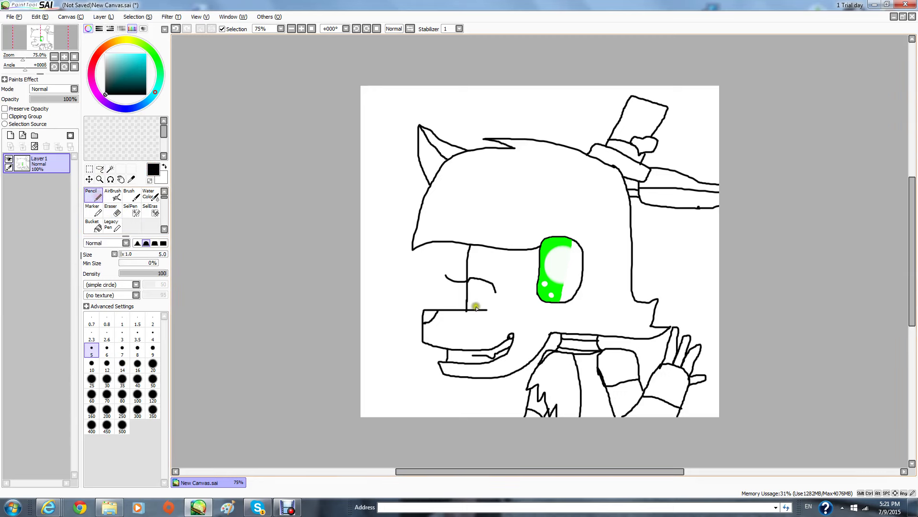
{"action": "left_click_drag", "start_coordinate": [485, 310], "coordinate": [550, 333]}
{"action": "left_click", "coordinate": [576, 251]}
Fill the small rounded ornament on the hat band with pinkish red.
{"action": "left_click", "coordinate": [98, 82]}
{"action": "left_click", "coordinate": [164, 63]}
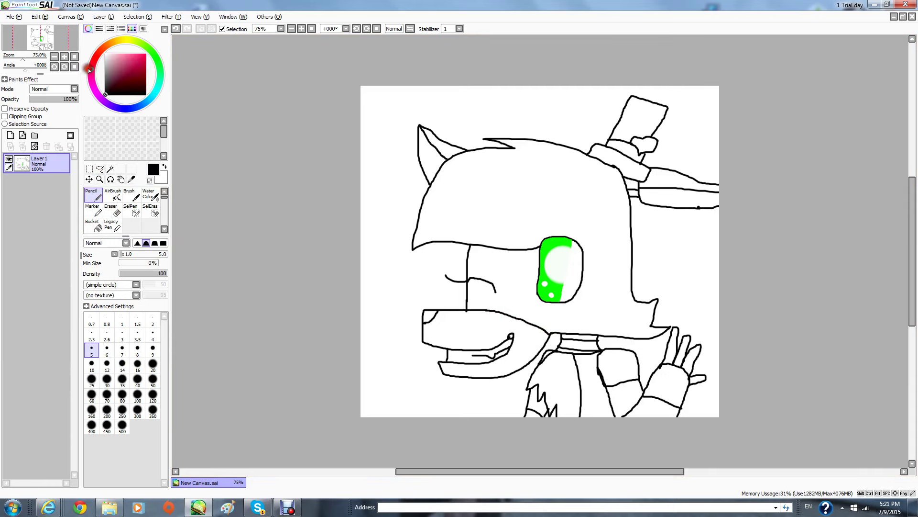
{"action": "mouse_move", "coordinate": [103, 71]}
{"action": "left_mouse_down"}
{"action": "mouse_move", "coordinate": [152, 59]}
{"action": "mouse_move", "coordinate": [138, 64]}
{"action": "left_mouse_up"}
{"action": "left_click", "coordinate": [89, 72]}
{"action": "left_click_drag", "start_coordinate": [151, 73], "coordinate": [157, 42]}
{"action": "left_click", "coordinate": [93, 225]}
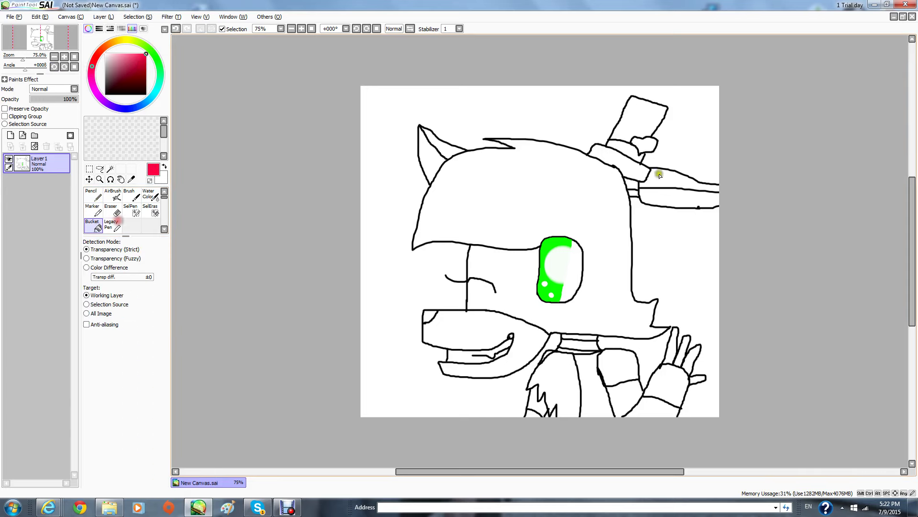
{"action": "left_click", "coordinate": [634, 145]}
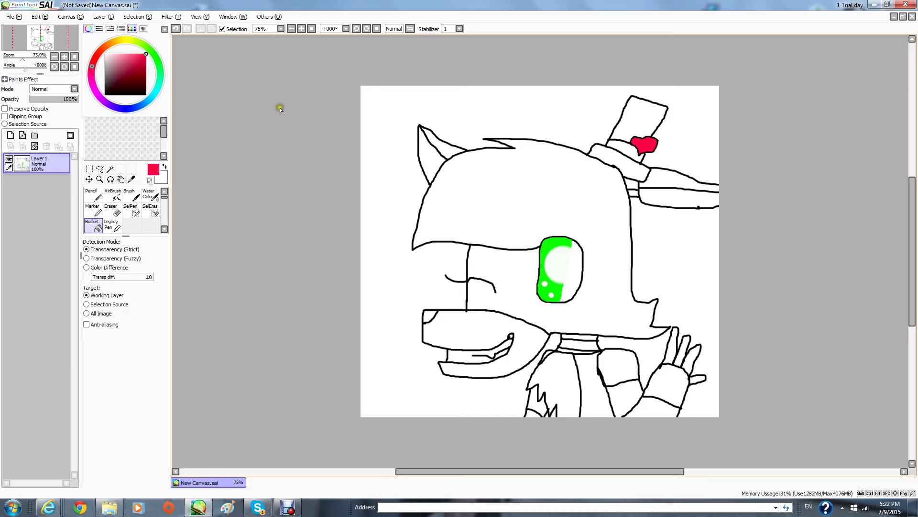
Fill the hat band with blue and the hat's crown and brim with magenta.
{"action": "left_click", "coordinate": [132, 106]}
{"action": "left_click", "coordinate": [624, 149]}
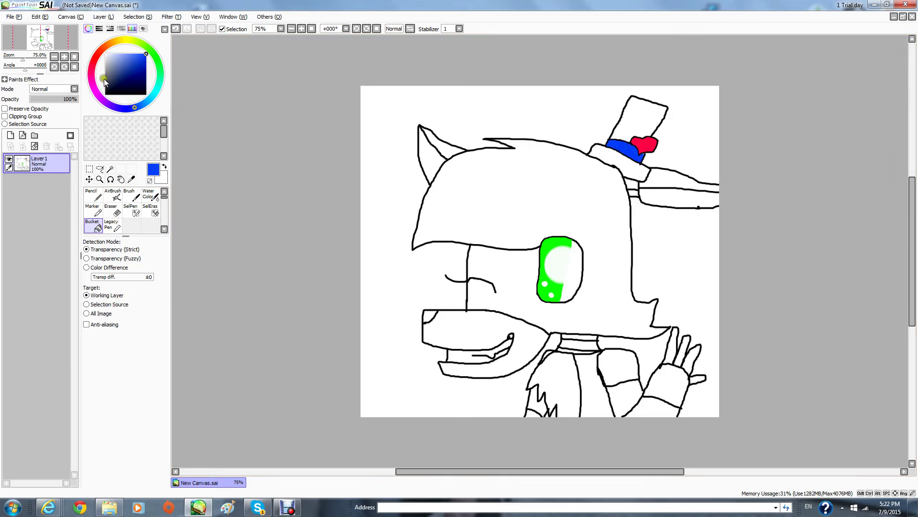
{"action": "left_click", "coordinate": [94, 89]}
{"action": "left_click", "coordinate": [634, 113]}
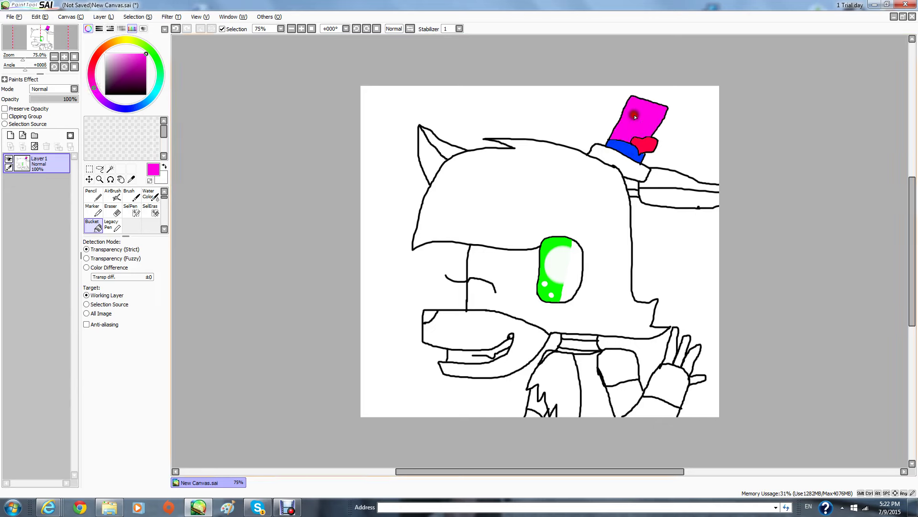
{"action": "left_click", "coordinate": [616, 155]}
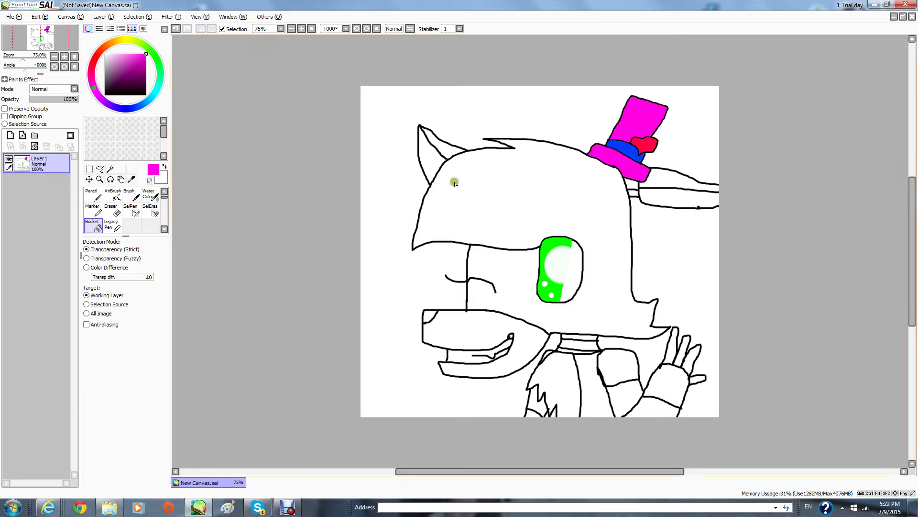
Fill both inner ears, the chest fur and the muzzle with a pale mauve pink.
{"action": "mouse_move", "coordinate": [142, 64]}
{"action": "left_mouse_down"}
{"action": "mouse_move", "coordinate": [151, 44]}
{"action": "mouse_move", "coordinate": [143, 59]}
{"action": "mouse_move", "coordinate": [125, 57]}
{"action": "left_mouse_up"}
{"action": "left_click", "coordinate": [440, 162]}
{"action": "left_click", "coordinate": [689, 191]}
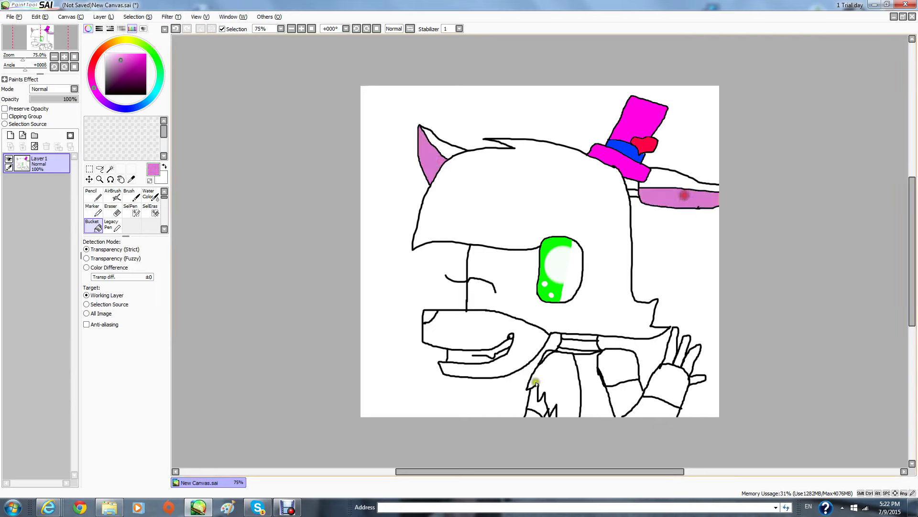
{"action": "left_click", "coordinate": [561, 384]}
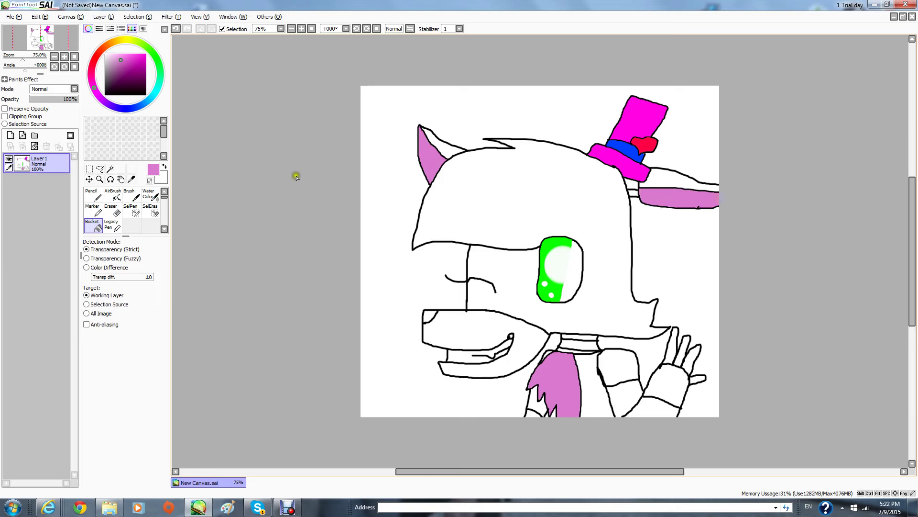
{"action": "left_click", "coordinate": [485, 325]}
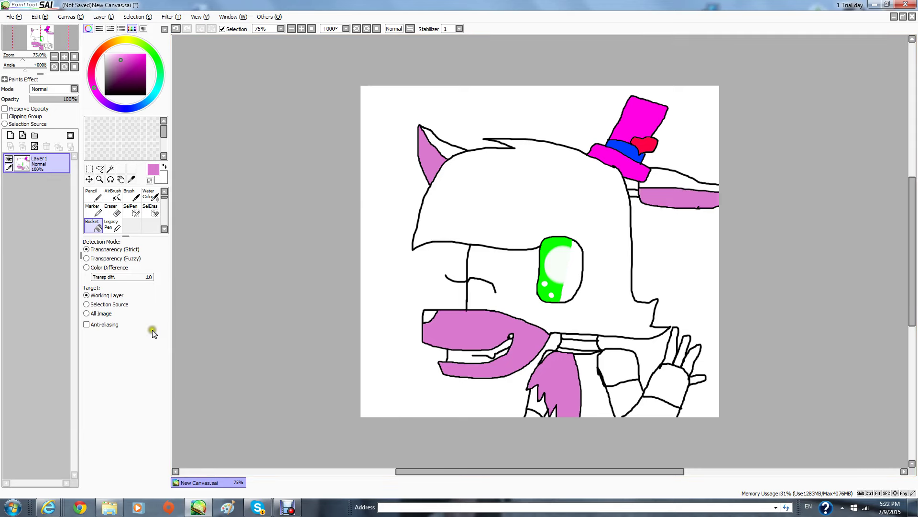
Try to recolour the muzzle dark teal, and undo that fill.
{"action": "left_click", "coordinate": [127, 80]}
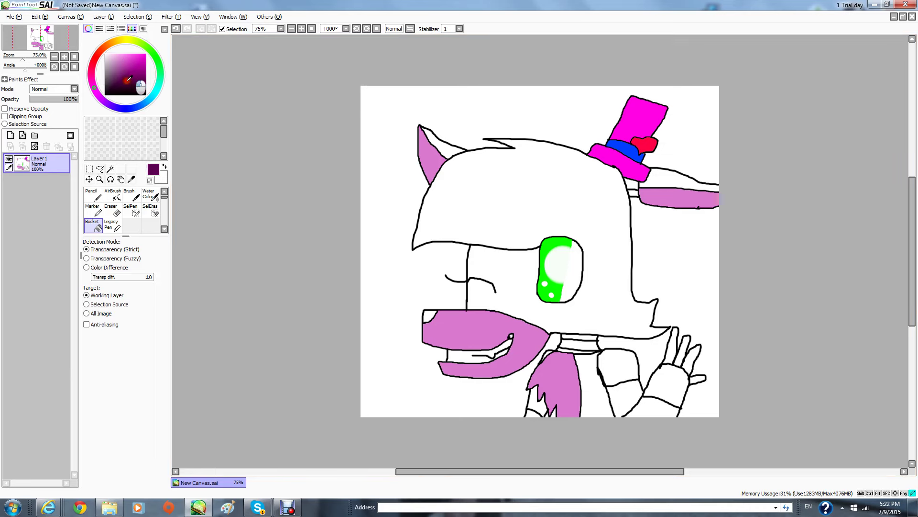
{"action": "left_click", "coordinate": [156, 89]}
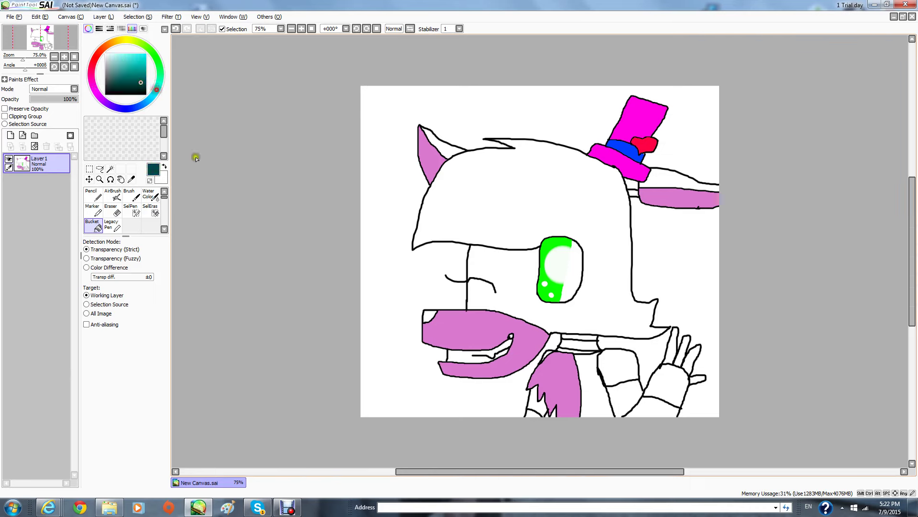
{"action": "left_click", "coordinate": [474, 322]}
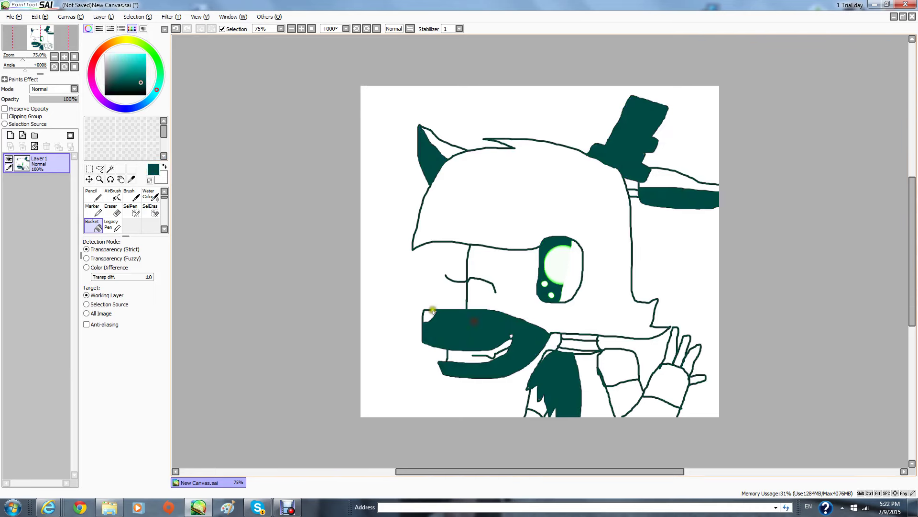
{"action": "left_click", "coordinate": [174, 30]}
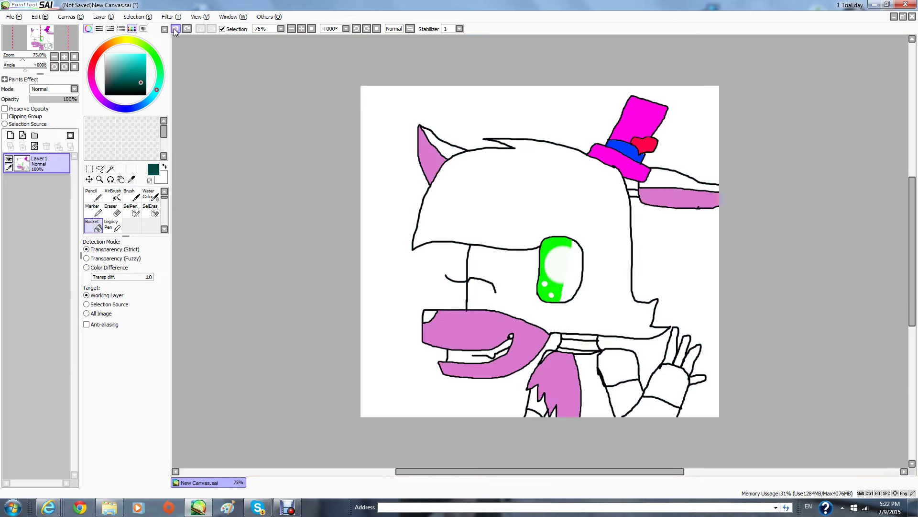
{"action": "left_click", "coordinate": [174, 29]}
Try bright cyan on the muzzle and chest fur, and undo the fills on the muzzle, chest and inner ears.
{"action": "left_click", "coordinate": [146, 54]}
{"action": "left_click", "coordinate": [511, 361]}
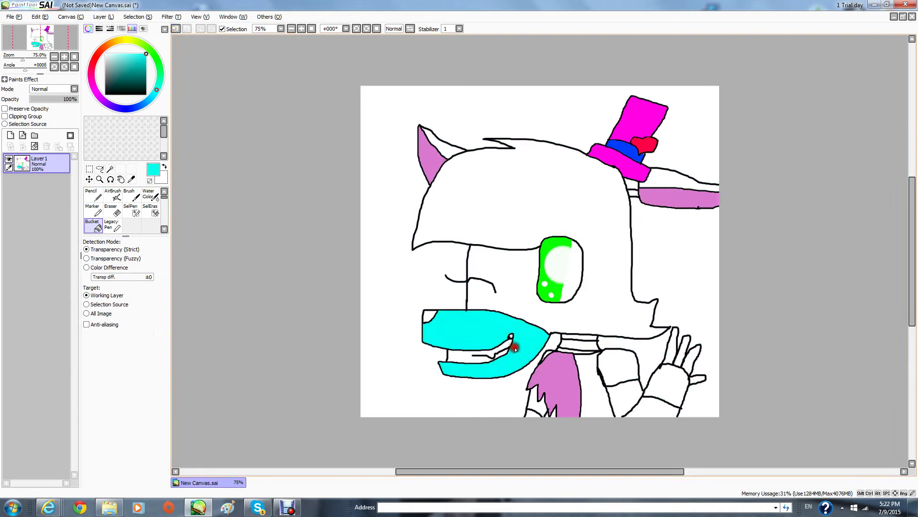
{"action": "left_click", "coordinate": [557, 384]}
{"action": "left_click", "coordinate": [174, 28]}
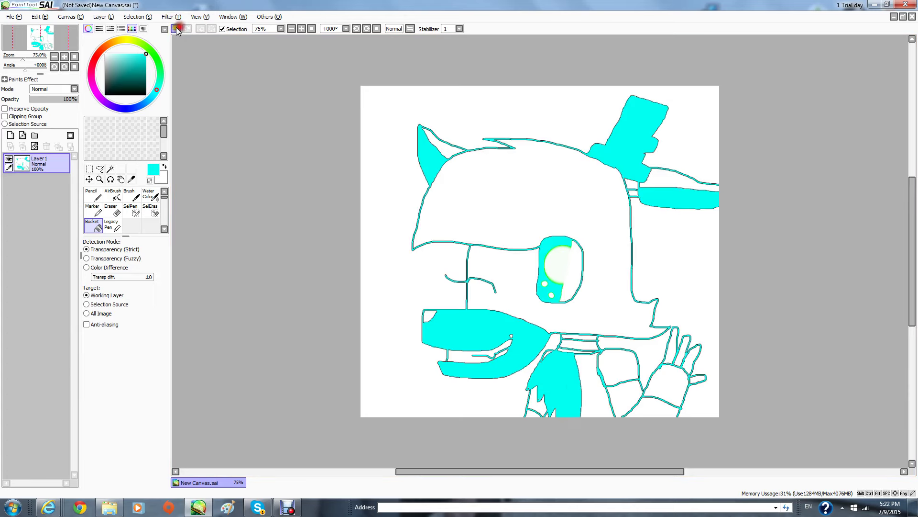
{"action": "left_click", "coordinate": [174, 29]}
Fill both inner ears and the chest fur with bright cyan.
{"action": "left_click", "coordinate": [437, 153]}
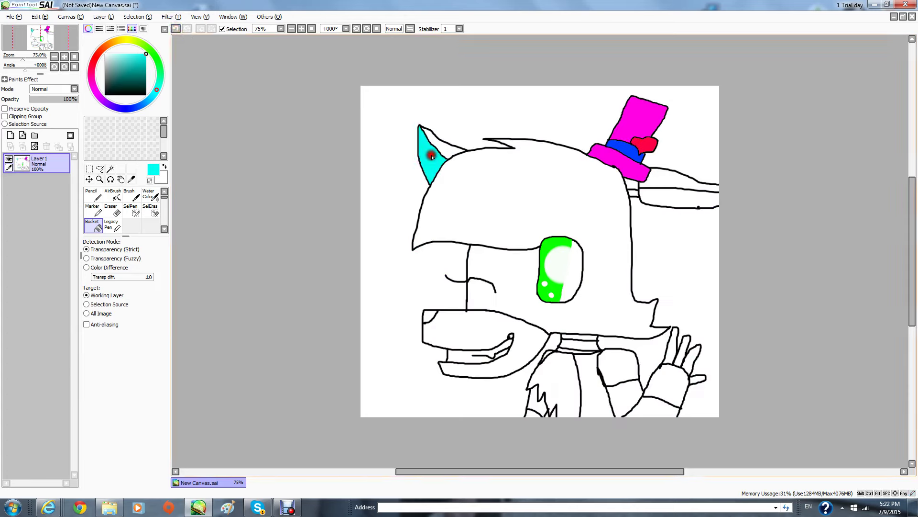
{"action": "left_click", "coordinate": [670, 199]}
{"action": "left_click", "coordinate": [558, 385]}
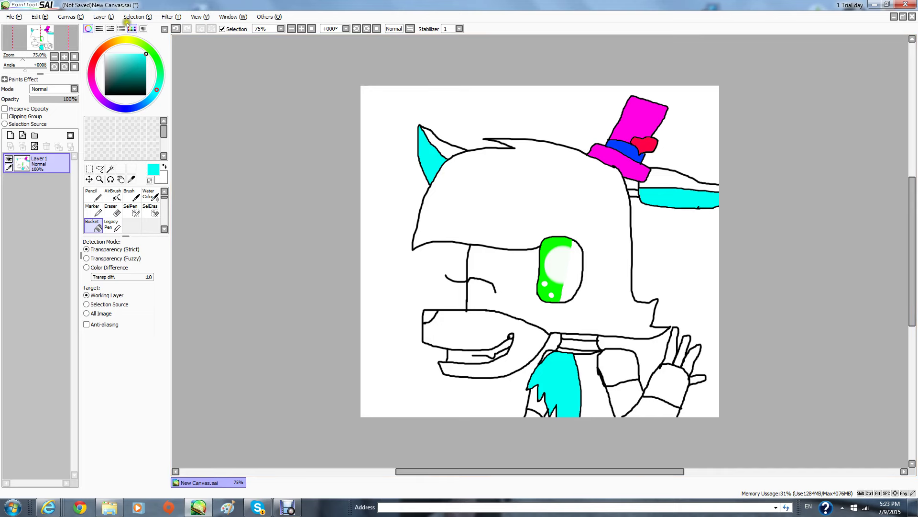
Draw a short black pencil lash outward from the eye's rear edge.
{"action": "left_click", "coordinate": [146, 94]}
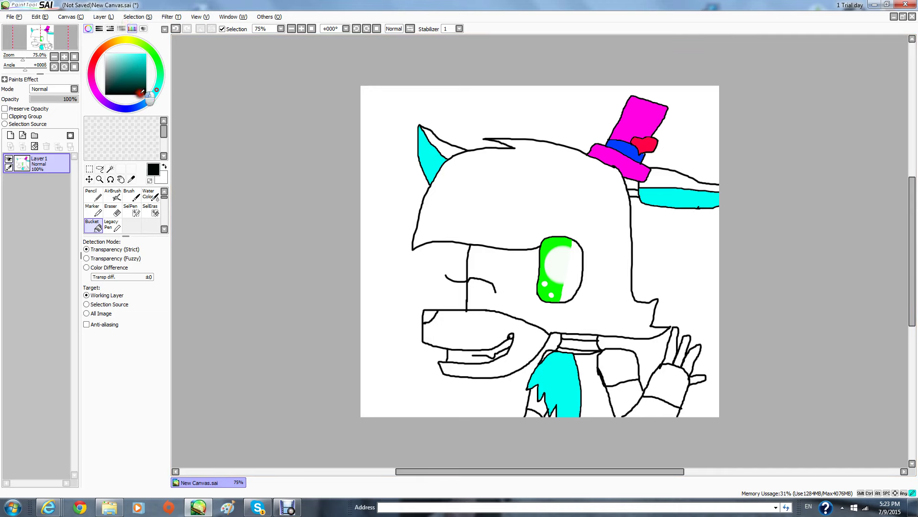
{"action": "left_click", "coordinate": [92, 194]}
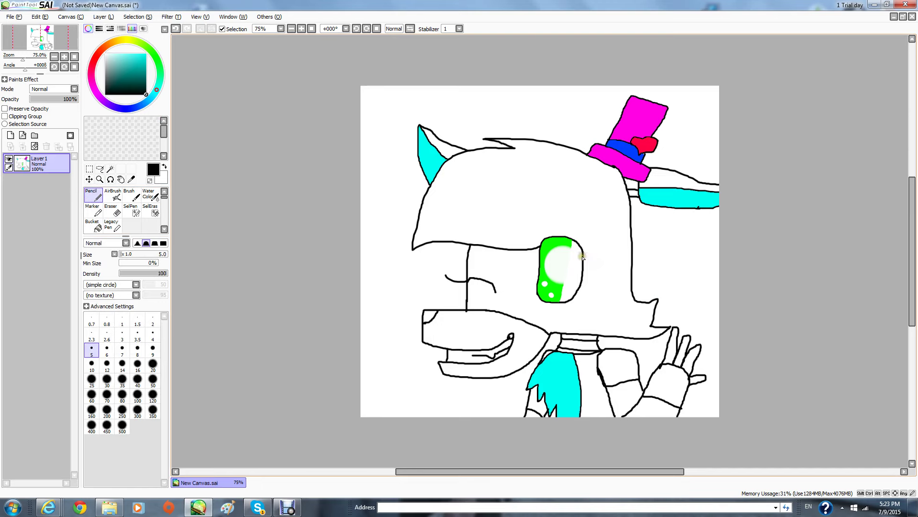
{"action": "left_click_drag", "start_coordinate": [582, 256], "coordinate": [602, 254]}
Fill the head and hair around the eye with a medium blue.
{"action": "left_click_drag", "start_coordinate": [146, 80], "coordinate": [127, 67]}
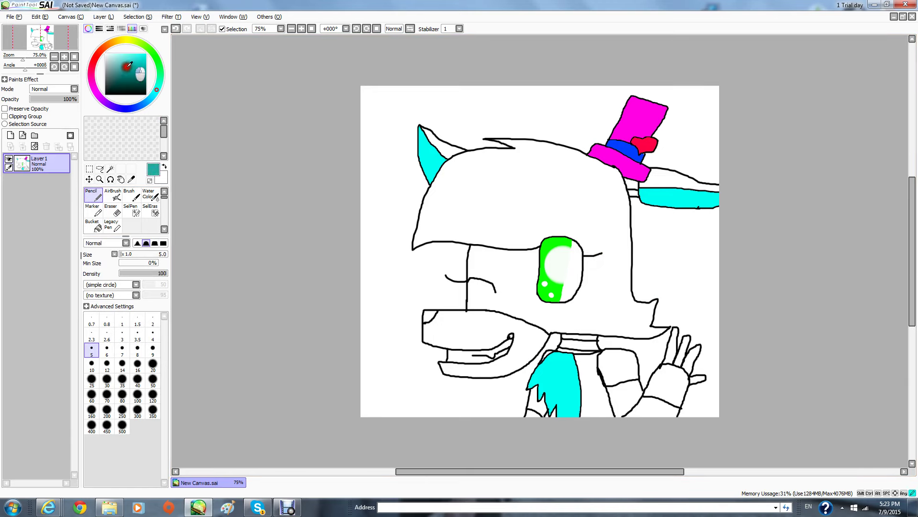
{"action": "left_click_drag", "start_coordinate": [149, 104], "coordinate": [147, 101]}
{"action": "mouse_move", "coordinate": [136, 67]}
{"action": "left_mouse_down"}
{"action": "mouse_move", "coordinate": [146, 54]}
{"action": "mouse_move", "coordinate": [131, 61]}
{"action": "left_mouse_up"}
{"action": "left_click", "coordinate": [91, 225]}
{"action": "left_click", "coordinate": [555, 215]}
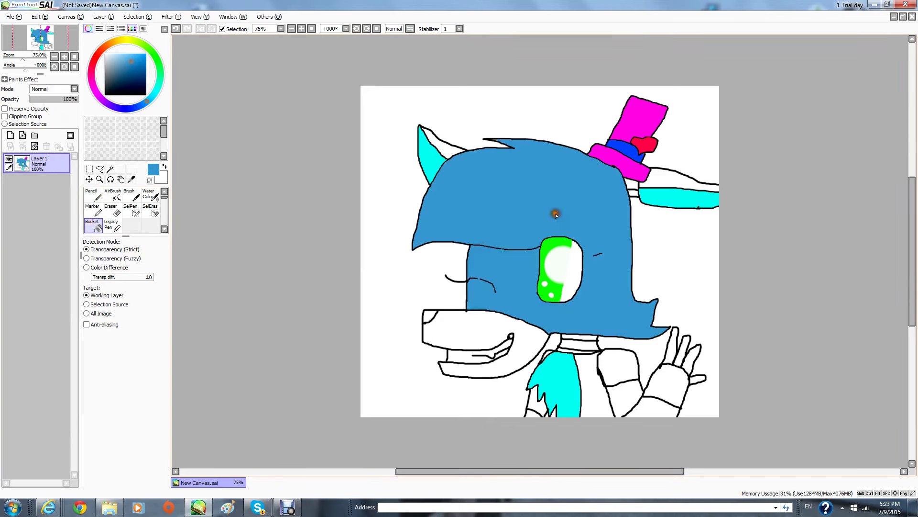
Fill the body behind the chest line and the sections of the raised arm with the same medium blue.
{"action": "left_click", "coordinate": [594, 392]}
{"action": "left_click", "coordinate": [616, 372]}
{"action": "left_click", "coordinate": [622, 399]}
{"action": "left_click", "coordinate": [631, 396]}
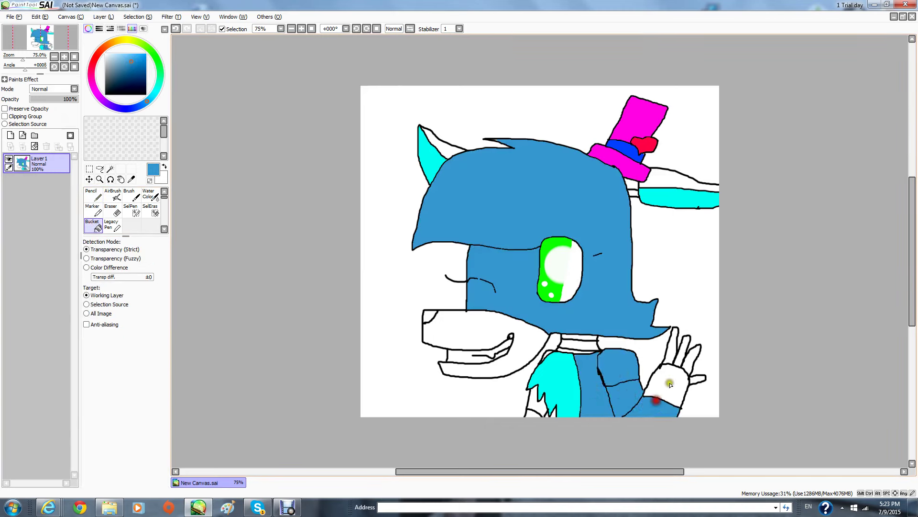
Fill the waving hand's palm, fingers and thumb with the same medium blue.
{"action": "left_click", "coordinate": [667, 372]}
{"action": "left_click", "coordinate": [673, 345]}
{"action": "left_click", "coordinate": [682, 352]}
{"action": "left_click", "coordinate": [693, 356]}
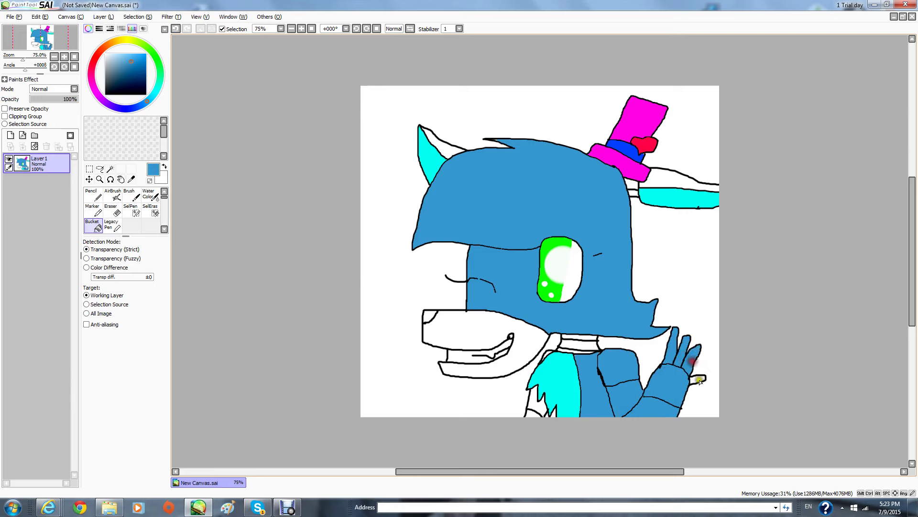
{"action": "left_click", "coordinate": [698, 378]}
Fill the remaining body areas around the chest fur and the outer parts of both ears with the medium blue.
{"action": "left_click", "coordinate": [537, 404]}
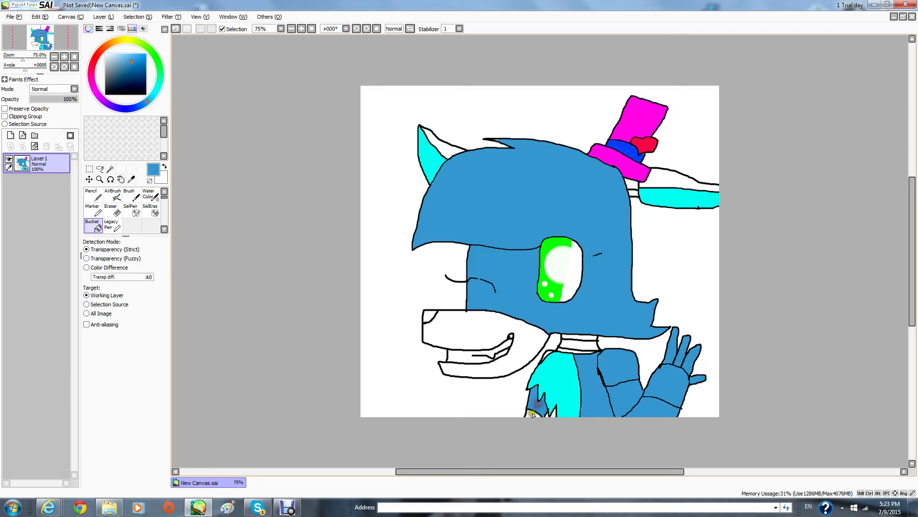
{"action": "left_click", "coordinate": [546, 352]}
{"action": "left_click", "coordinate": [445, 145]}
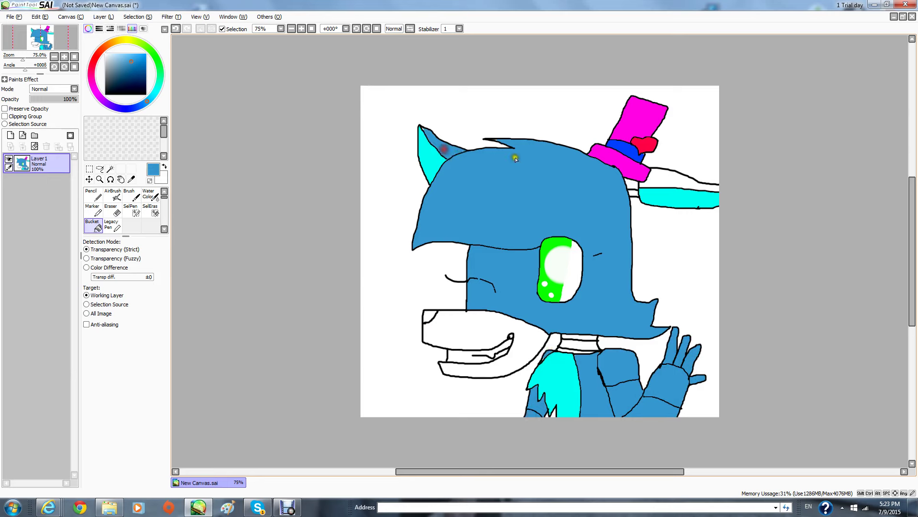
{"action": "left_click", "coordinate": [667, 183]}
Fill the character's muzzle and lower jaw with cyan.
{"action": "mouse_move", "coordinate": [160, 94]}
{"action": "left_mouse_down"}
{"action": "mouse_move", "coordinate": [169, 45]}
{"action": "mouse_move", "coordinate": [106, 76]}
{"action": "left_mouse_up"}
{"action": "left_click", "coordinate": [524, 331]}
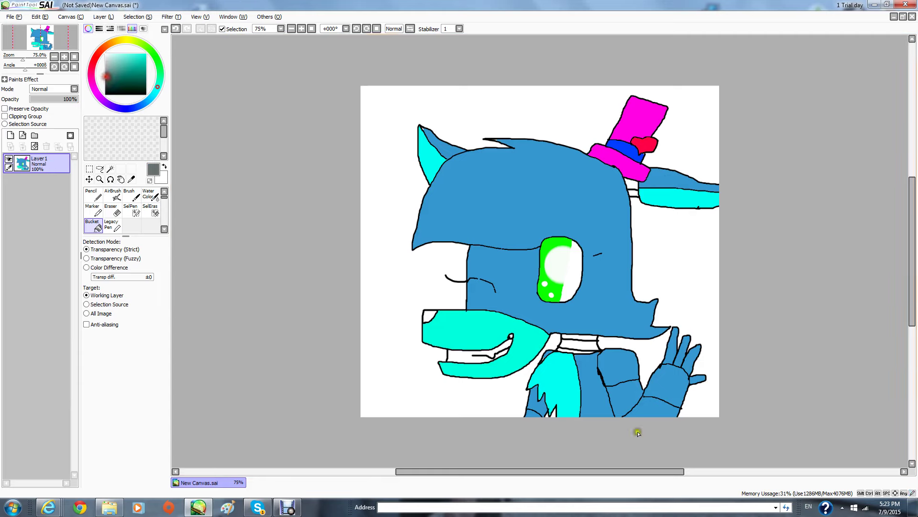
Fill the neck segments and the far ear's joint with dark grey, and the nose tip with black.
{"action": "left_click", "coordinate": [578, 335]}
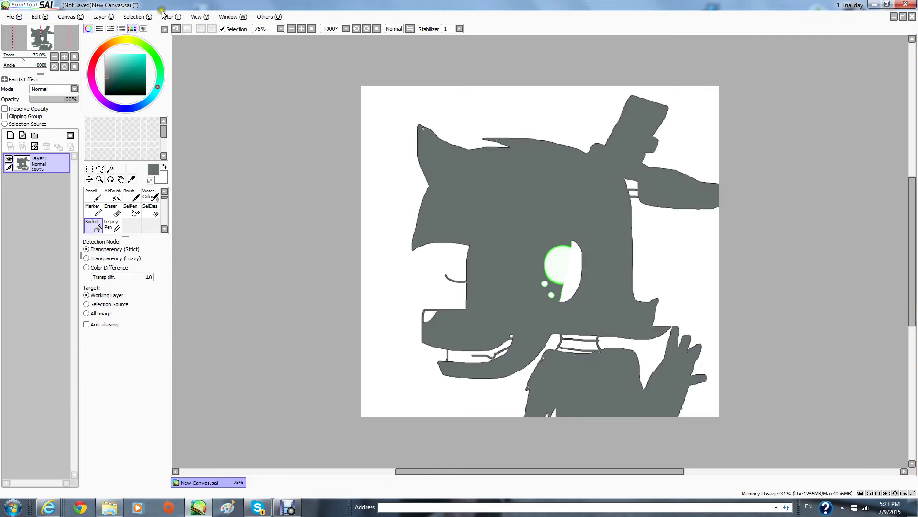
{"action": "left_click", "coordinate": [176, 28]}
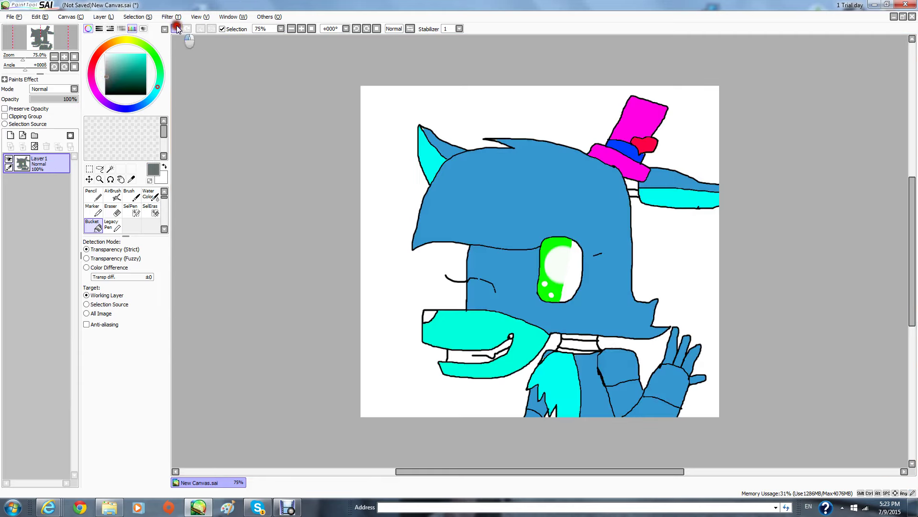
{"action": "left_click", "coordinate": [589, 338]}
{"action": "left_click", "coordinate": [584, 347]}
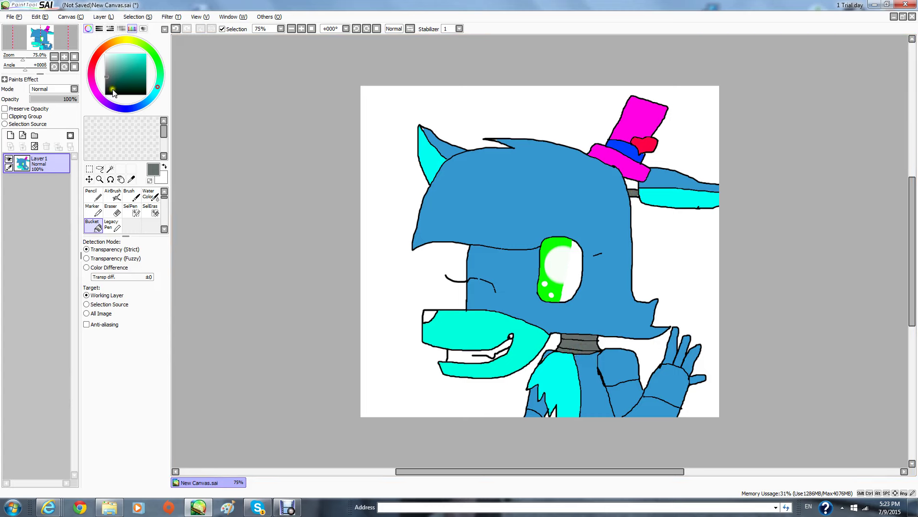
{"action": "left_click_drag", "start_coordinate": [135, 73], "coordinate": [145, 94]}
Save the drawing as V1 in .sai format in the pictures folder.
{"action": "left_click", "coordinate": [6, 19]}
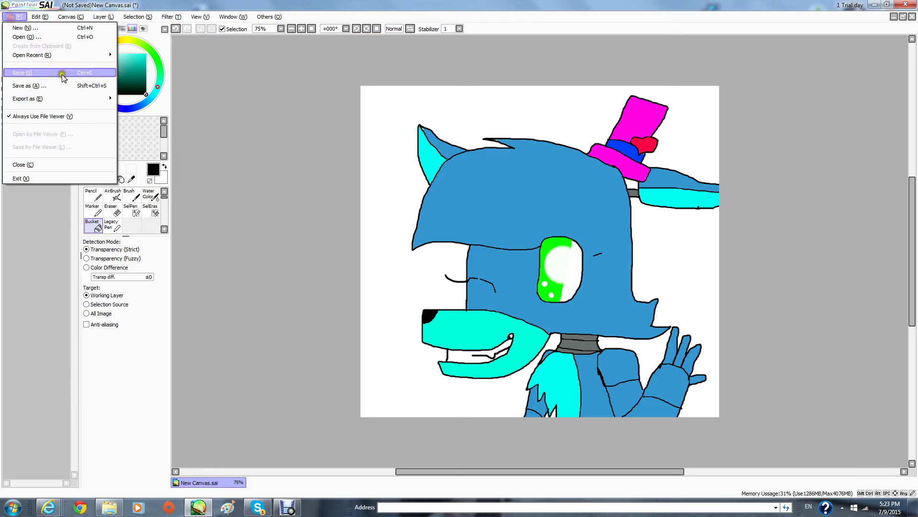
{"action": "left_click", "coordinate": [35, 87]}
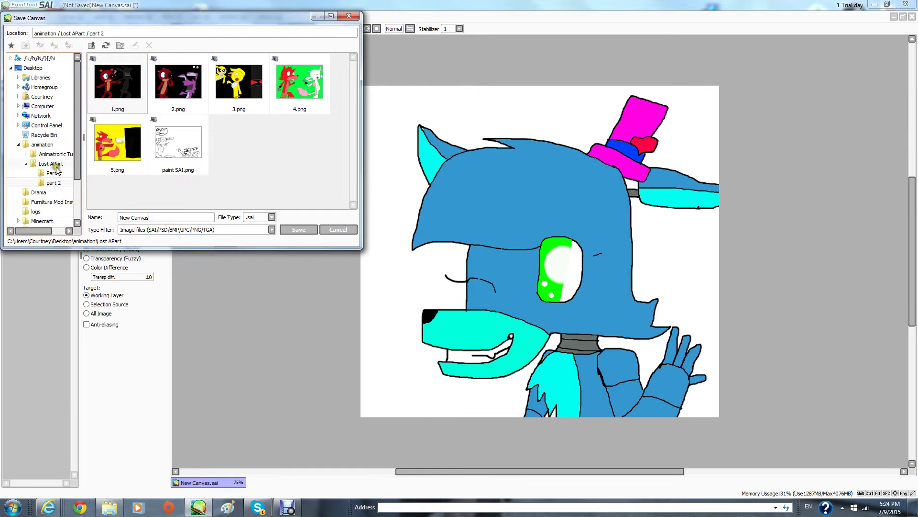
{"action": "left_click", "coordinate": [41, 144]}
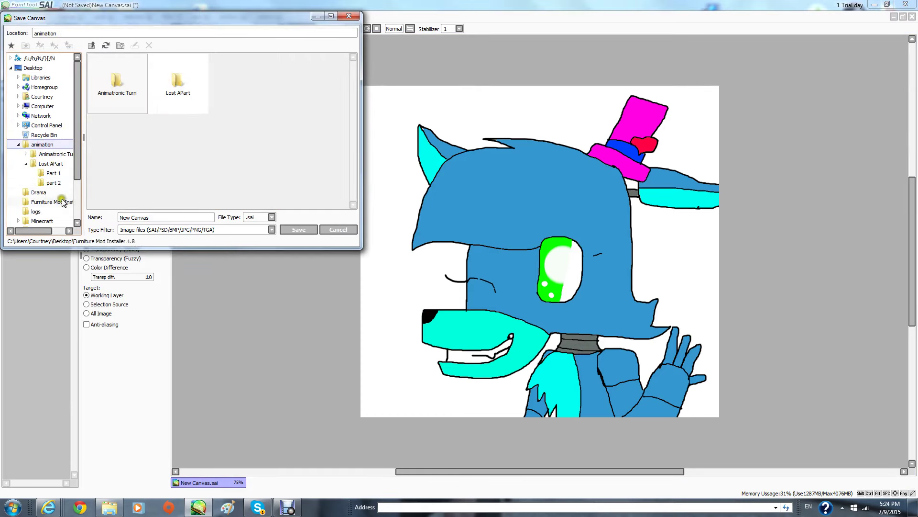
{"action": "left_click_drag", "start_coordinate": [77, 160], "coordinate": [76, 198]}
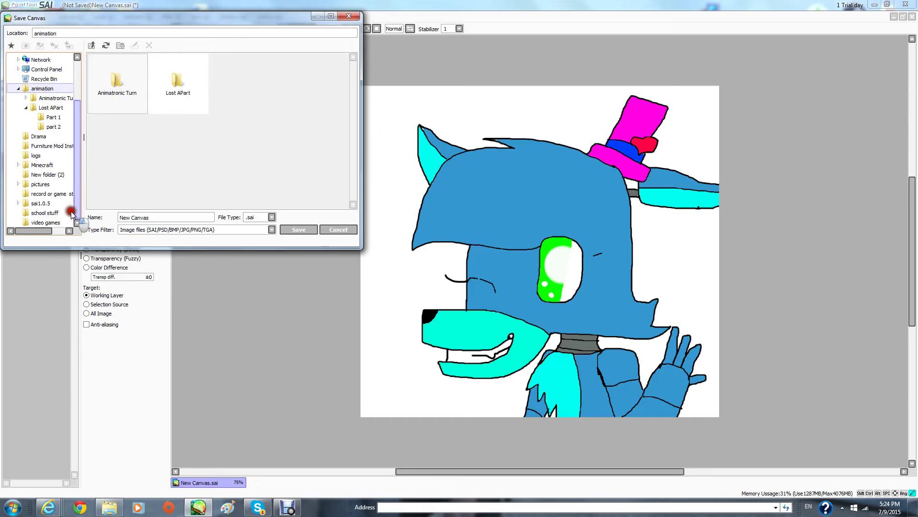
{"action": "left_click", "coordinate": [53, 185]}
{"action": "left_click_drag", "start_coordinate": [353, 77], "coordinate": [352, 212]}
{"action": "double_click", "coordinate": [192, 216]}
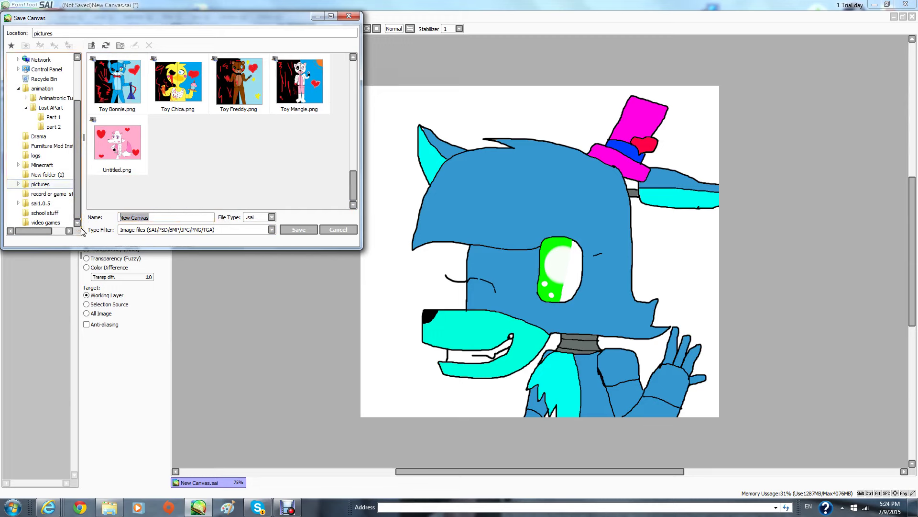
{"action": "key", "text": "BackSpace"}
{"action": "left_click", "coordinate": [306, 230]}
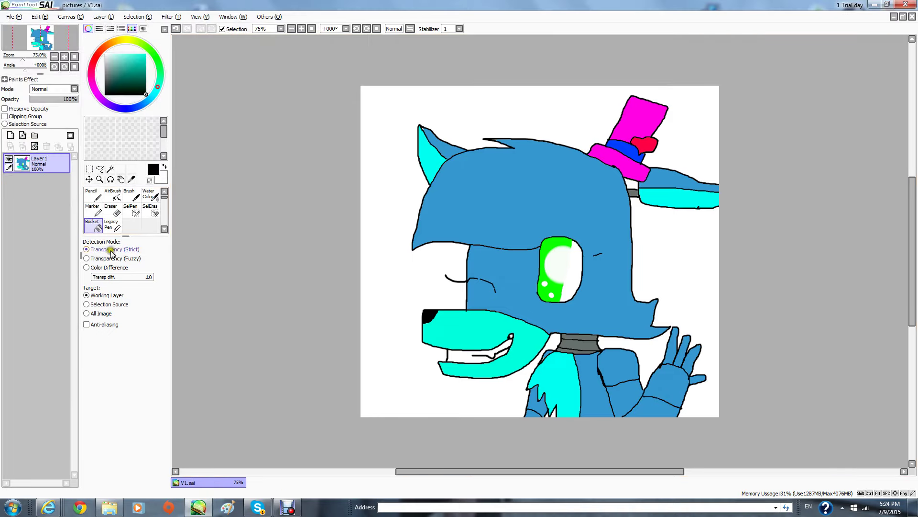
Erase the whole drawing from the canvas using the Eraser at size 500.
{"action": "left_click", "coordinate": [113, 210]}
{"action": "left_click", "coordinate": [122, 426]}
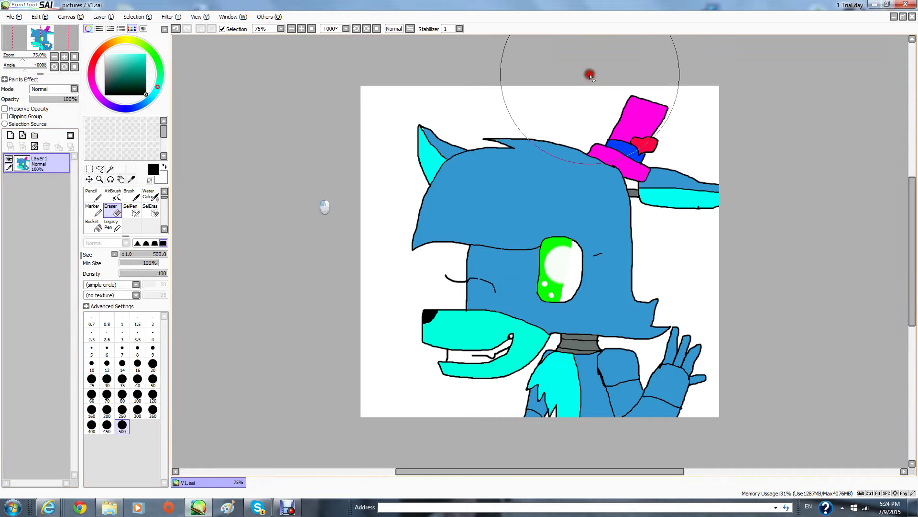
{"action": "mouse_move", "coordinate": [282, 117]}
{"action": "left_mouse_down"}
{"action": "mouse_move", "coordinate": [537, 206]}
{"action": "mouse_move", "coordinate": [567, 174]}
{"action": "mouse_move", "coordinate": [703, 343]}
{"action": "mouse_move", "coordinate": [269, 385]}
{"action": "left_mouse_up"}
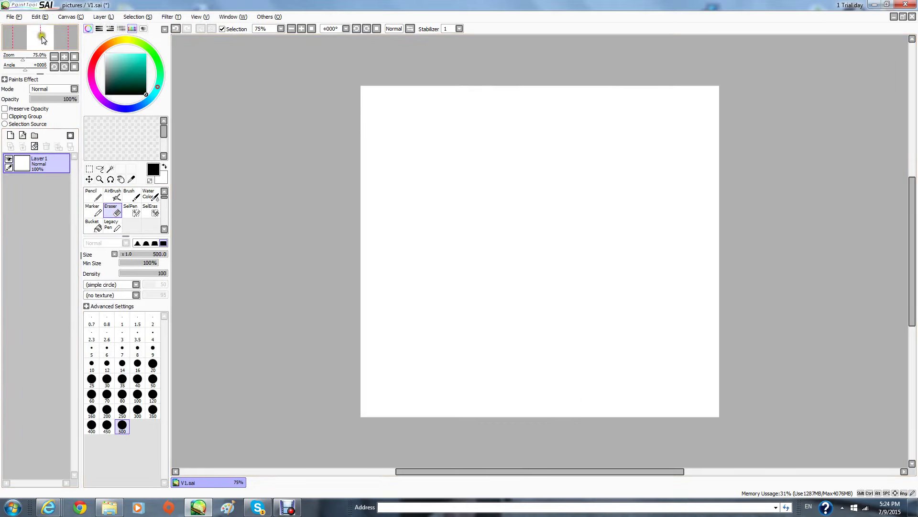
Open background.png from the pictures folder and add a new layer above the checkered pattern.
{"action": "left_click", "coordinate": [14, 17]}
{"action": "left_click", "coordinate": [38, 36]}
{"action": "double_click", "coordinate": [244, 88]}
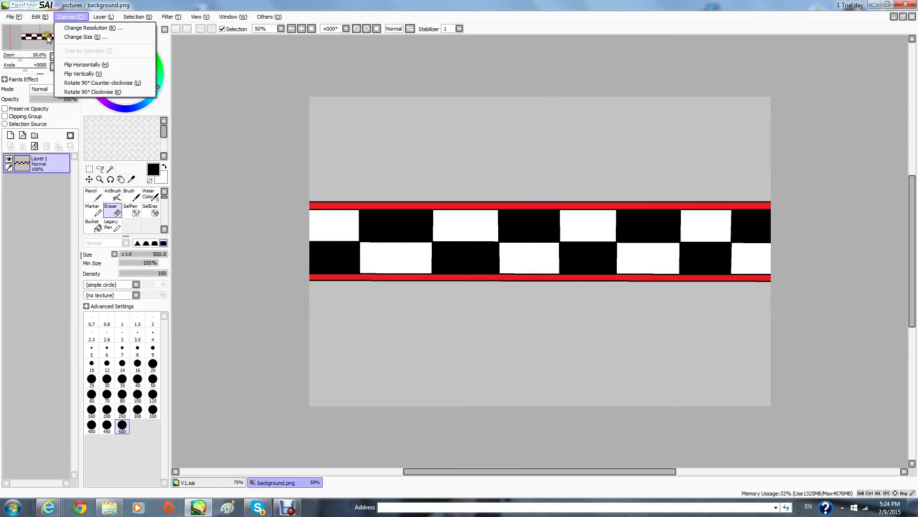
{"action": "left_click", "coordinate": [103, 17]}
{"action": "left_click", "coordinate": [103, 17]}
{"action": "left_click", "coordinate": [114, 28]}
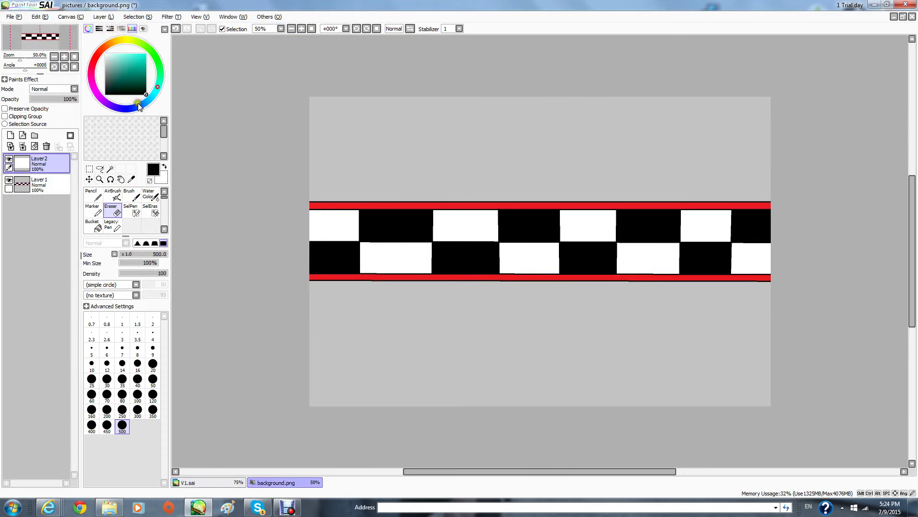
Add a new layer set above Layer2 in background.png and delete it again.
{"action": "left_click", "coordinate": [102, 18]}
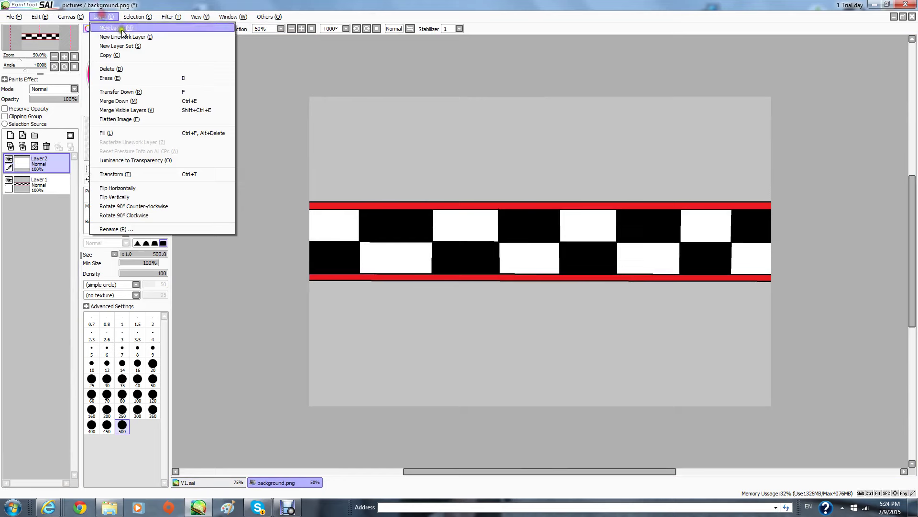
{"action": "left_click", "coordinate": [153, 46]}
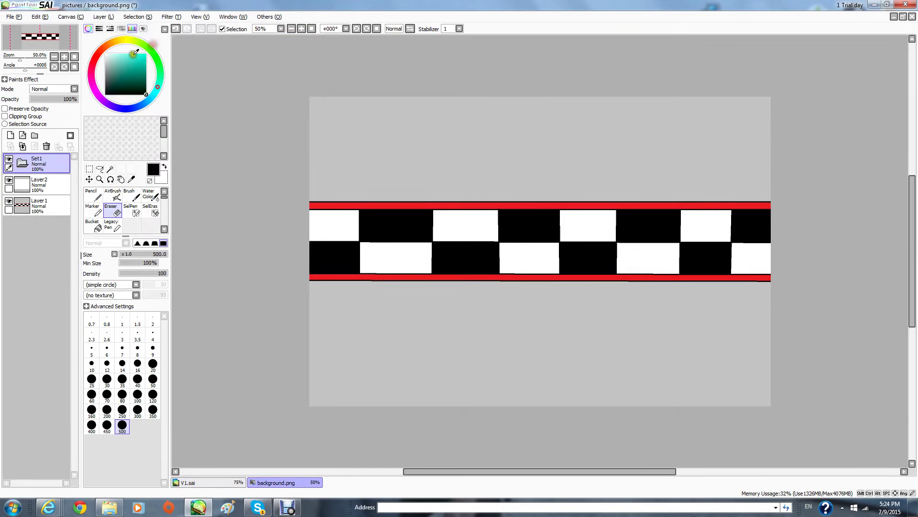
{"action": "left_click", "coordinate": [45, 192]}
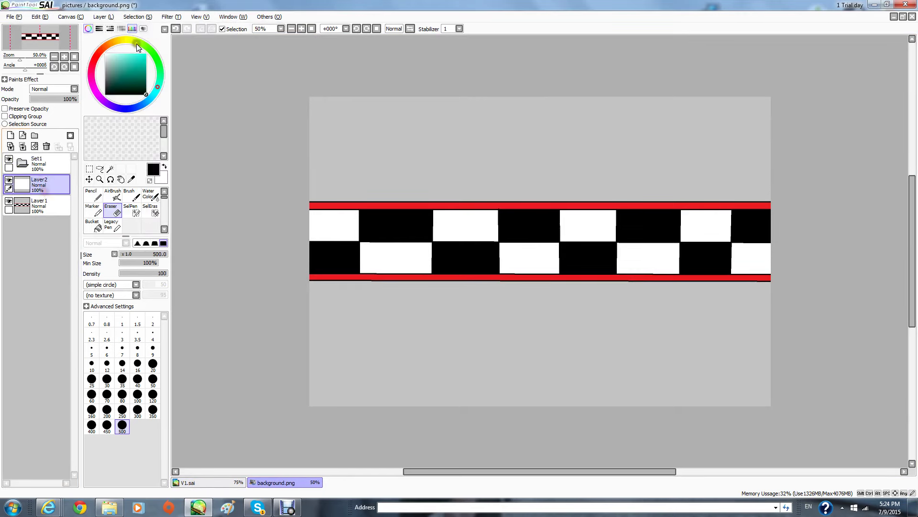
{"action": "left_click", "coordinate": [41, 164]}
{"action": "left_click", "coordinate": [46, 146]}
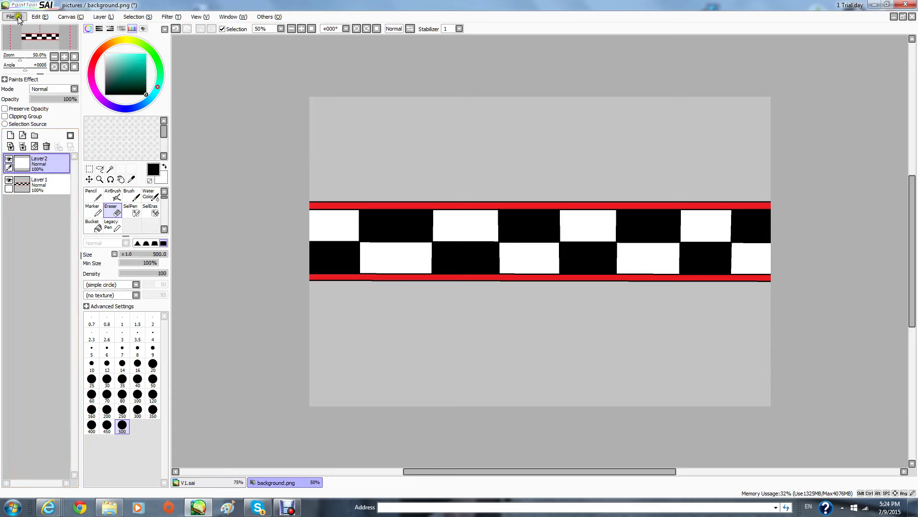
Reopen V1.sai from the pictures folder, discarding the erasing done on the open canvas.
{"action": "left_click", "coordinate": [38, 17]}
{"action": "mouse_move", "coordinate": [12, 17]}
{"action": "left_click", "coordinate": [19, 37]}
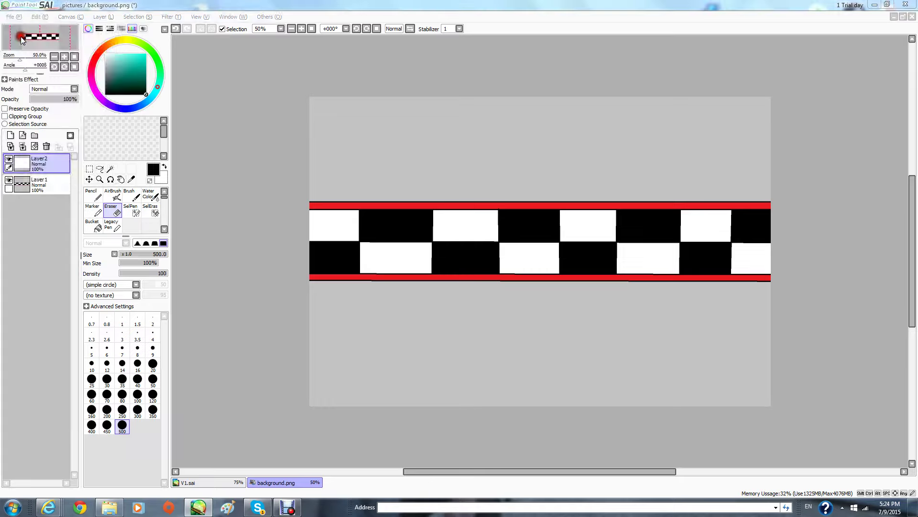
{"action": "left_click_drag", "start_coordinate": [357, 88], "coordinate": [357, 203]}
{"action": "double_click", "coordinate": [185, 149]}
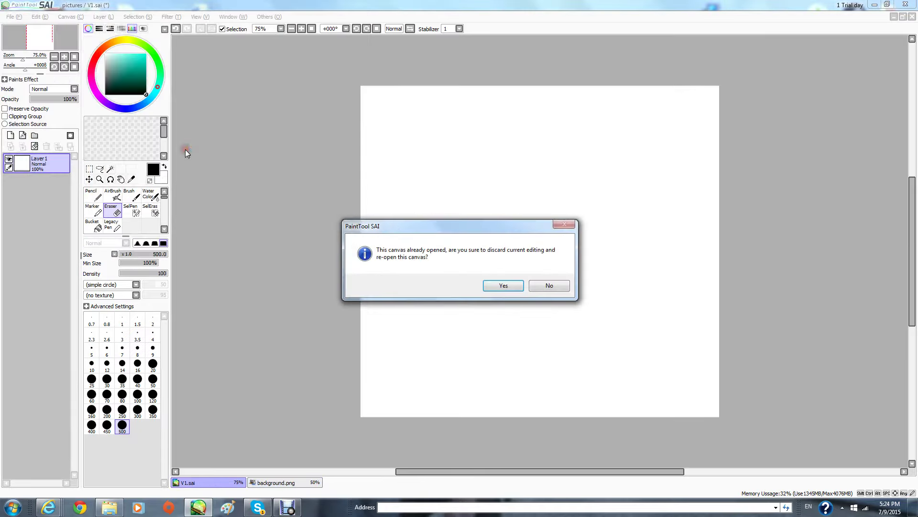
{"action": "left_click", "coordinate": [505, 286]}
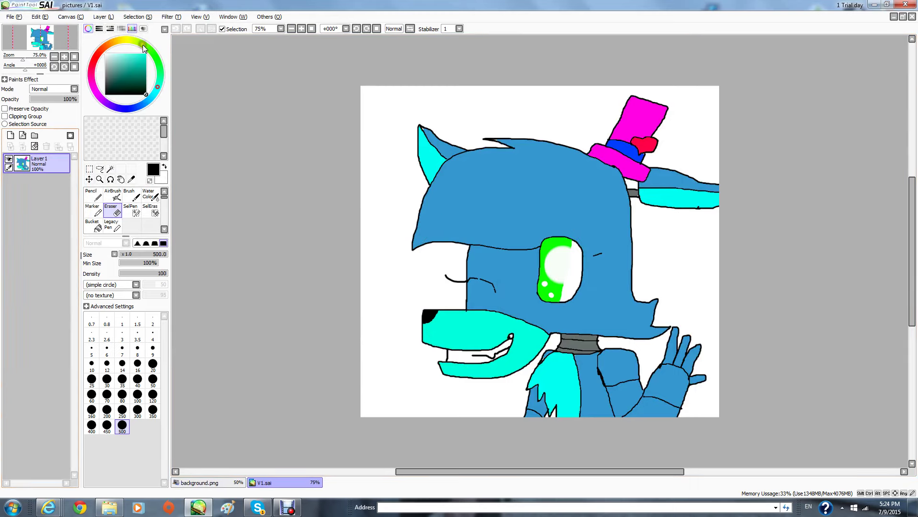
Add a new linework layer above the character's layer in V1.sai.
{"action": "left_click", "coordinate": [104, 17]}
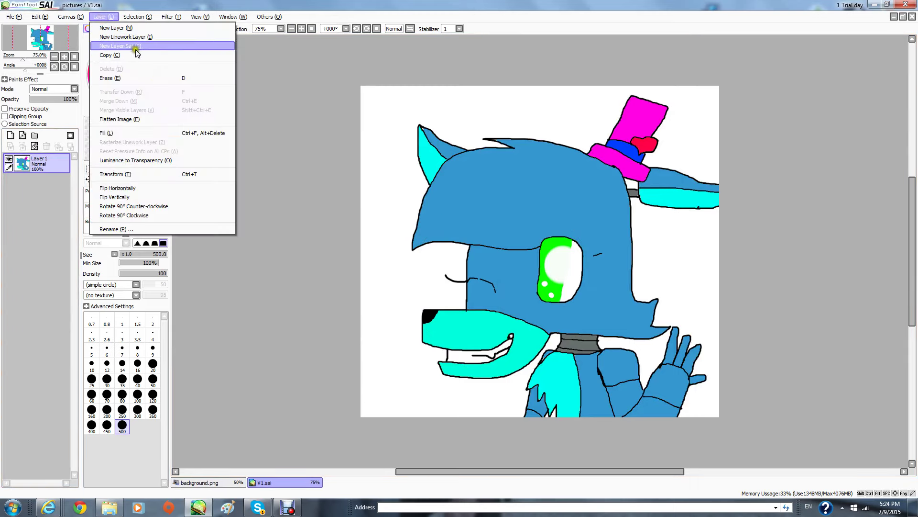
{"action": "left_click", "coordinate": [131, 33]}
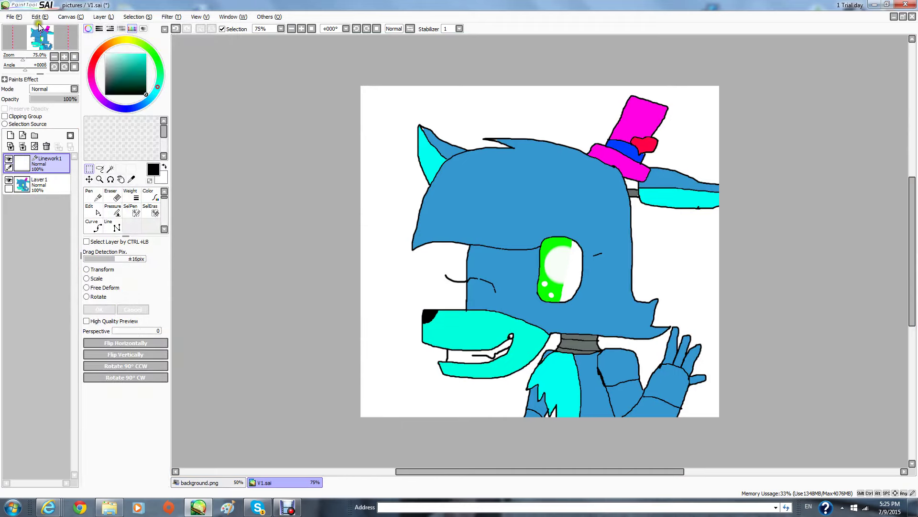
Bring up background.png through the file browser, keeping its current edits instead of reloading it.
{"action": "left_click", "coordinate": [13, 16]}
{"action": "left_click", "coordinate": [43, 38]}
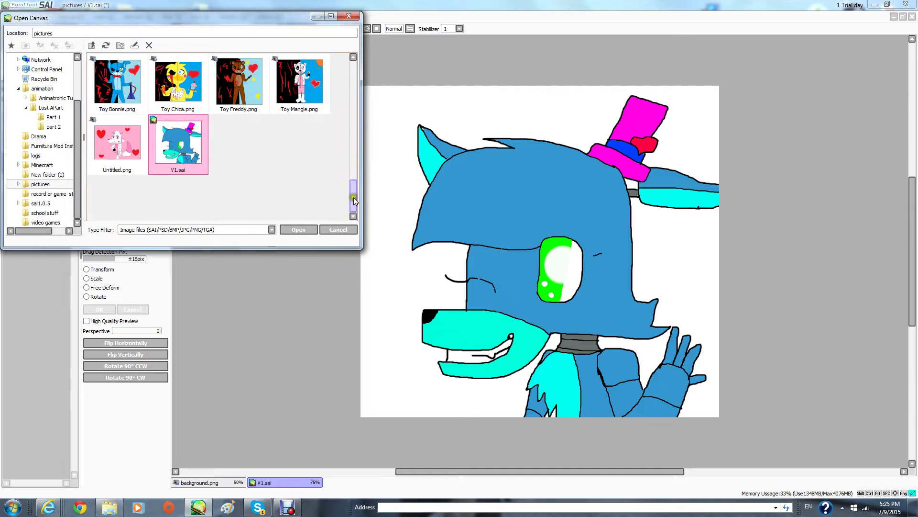
{"action": "left_click_drag", "start_coordinate": [354, 197], "coordinate": [354, 63]}
{"action": "double_click", "coordinate": [239, 70]}
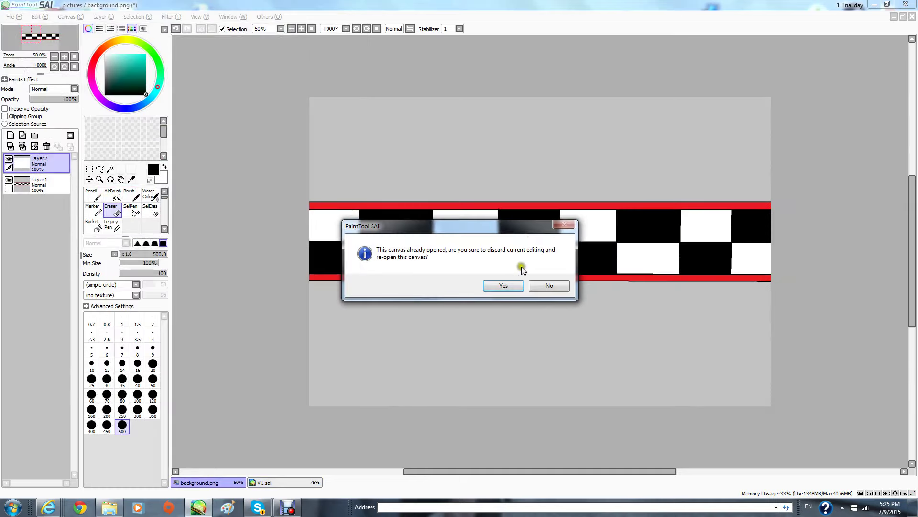
{"action": "left_click", "coordinate": [549, 286]}
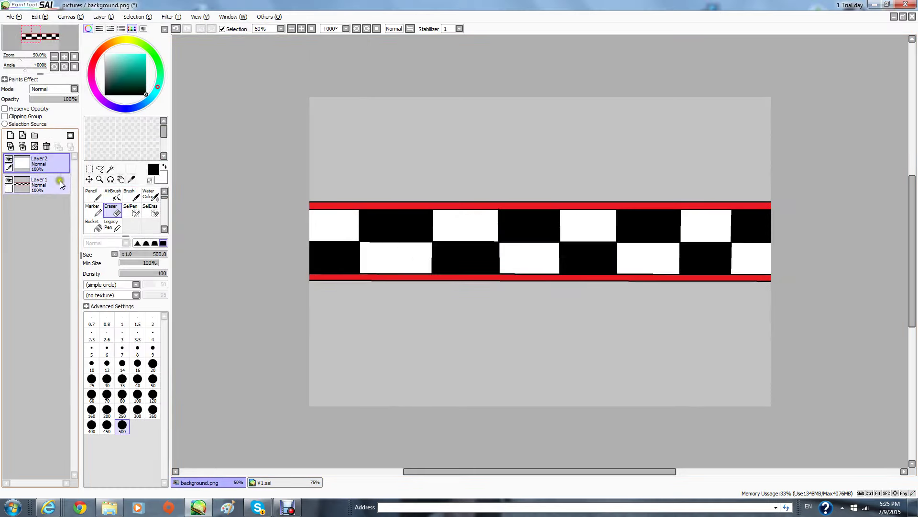
Delete Layer1 with the checkered pattern from background.png.
{"action": "left_click", "coordinate": [34, 194]}
{"action": "left_click", "coordinate": [72, 189]}
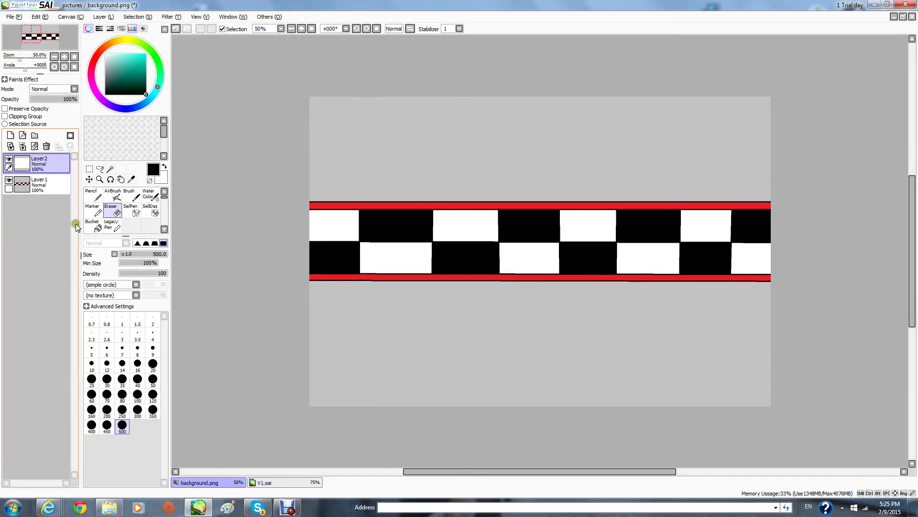
{"action": "left_click", "coordinate": [48, 185]}
{"action": "left_click", "coordinate": [46, 146]}
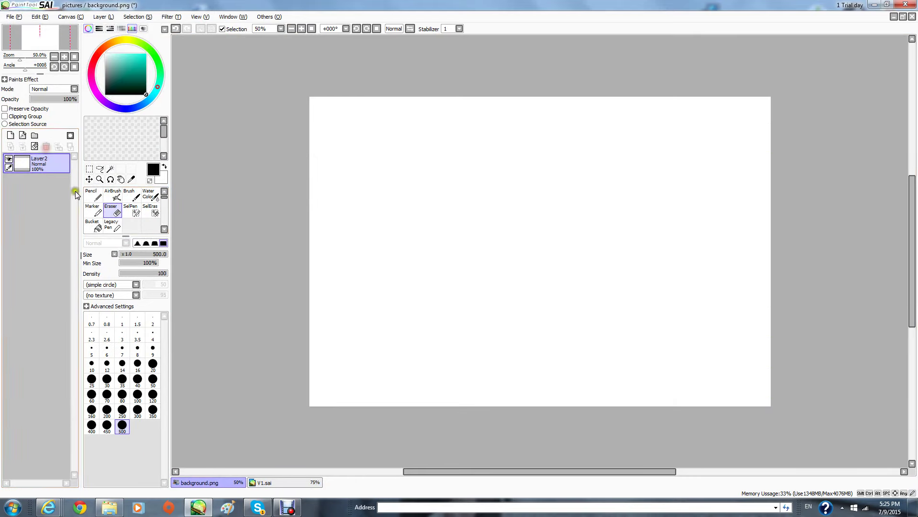
Reopen V1.sai from the pictures folder, discarding the linework layer added to it.
{"action": "left_click", "coordinate": [14, 17]}
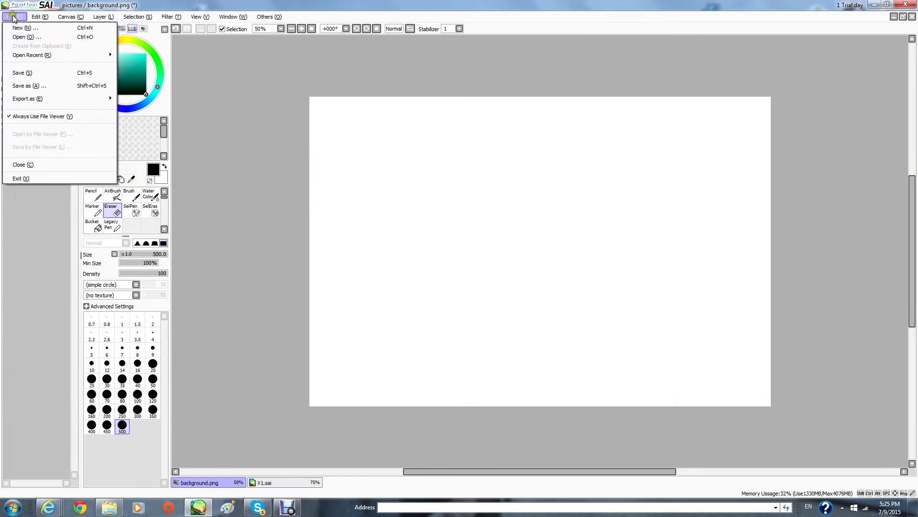
{"action": "left_click", "coordinate": [84, 41]}
{"action": "left_click_drag", "start_coordinate": [353, 77], "coordinate": [352, 196]}
{"action": "double_click", "coordinate": [200, 158]}
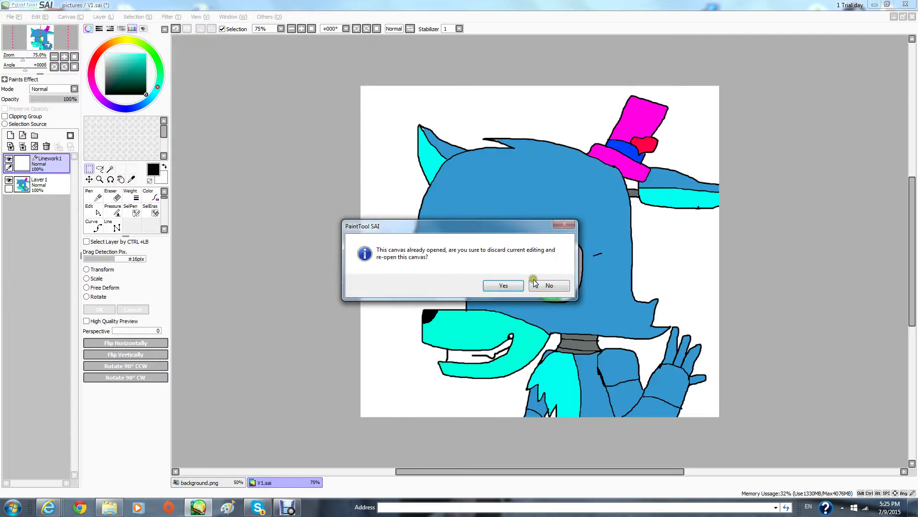
{"action": "left_click", "coordinate": [518, 285]}
{"action": "left_click", "coordinate": [64, 57]}
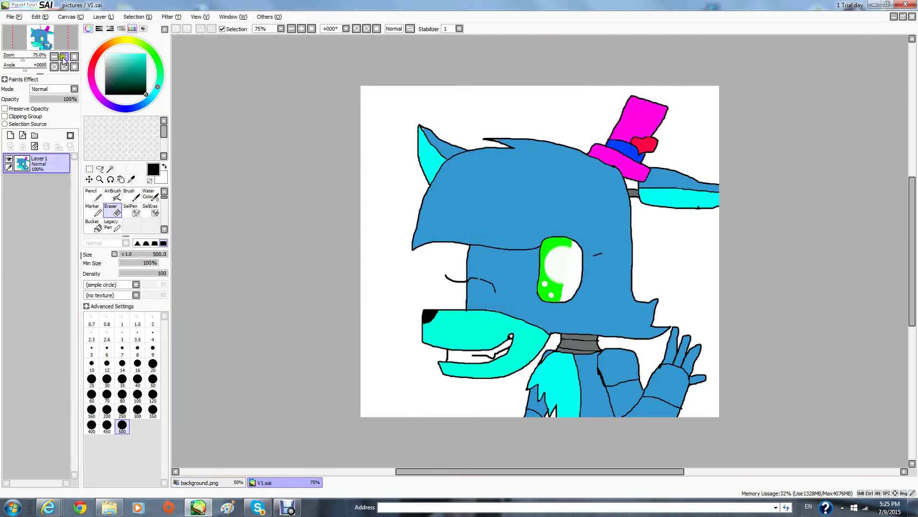
{"action": "left_click", "coordinate": [49, 98]}
{"action": "left_click", "coordinate": [185, 110]}
Fill the white background areas around the character with bright yellow using the Bucket.
{"action": "mouse_move", "coordinate": [125, 40]}
{"action": "left_mouse_down"}
{"action": "mouse_move", "coordinate": [145, 53]}
{"action": "mouse_move", "coordinate": [126, 40]}
{"action": "left_mouse_up"}
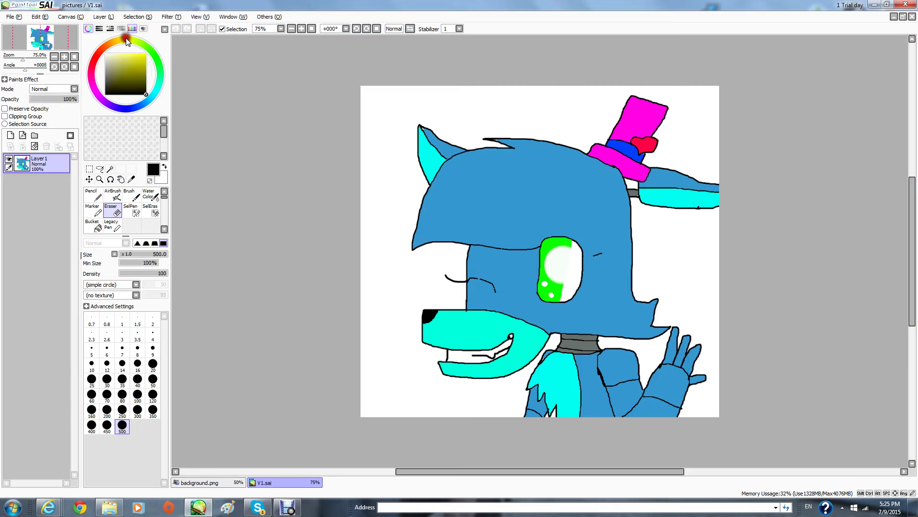
{"action": "left_click", "coordinate": [146, 54]}
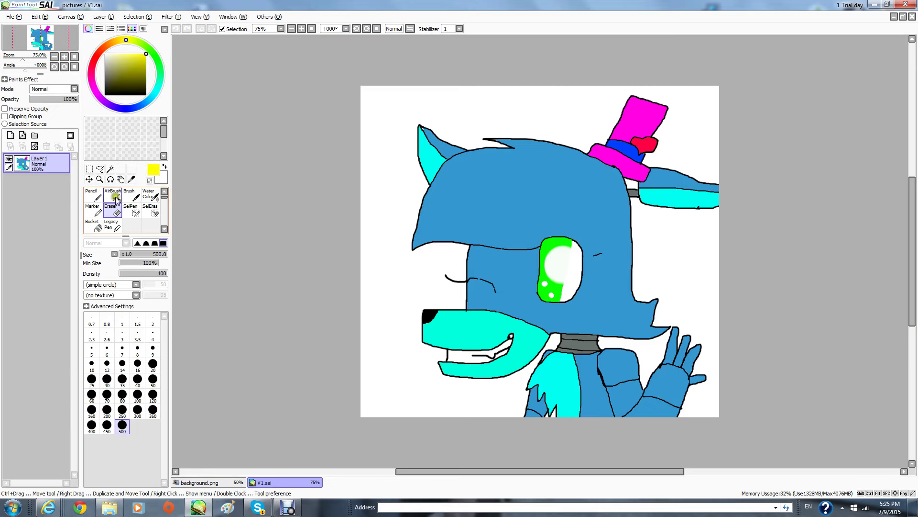
{"action": "left_click", "coordinate": [106, 210]}
{"action": "left_click", "coordinate": [94, 225]}
{"action": "left_click", "coordinate": [396, 272]}
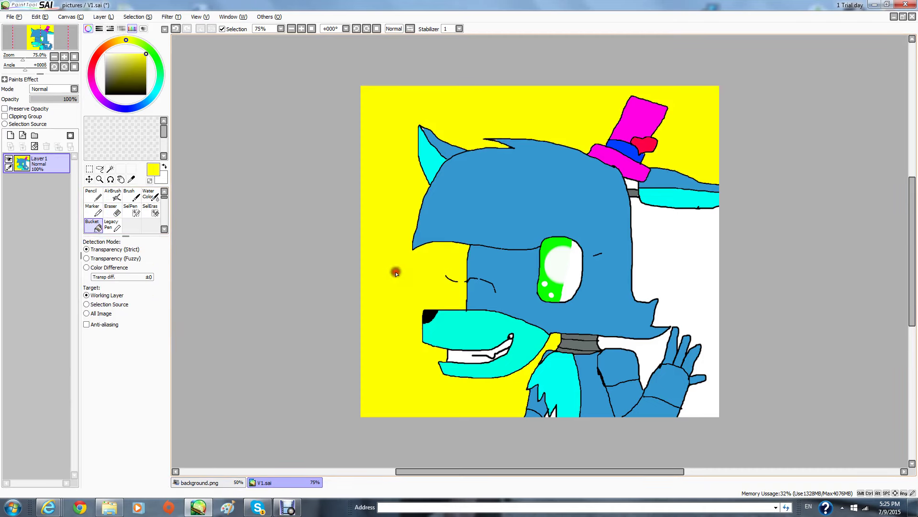
{"action": "left_click", "coordinate": [658, 260]}
{"action": "left_click", "coordinate": [651, 347]}
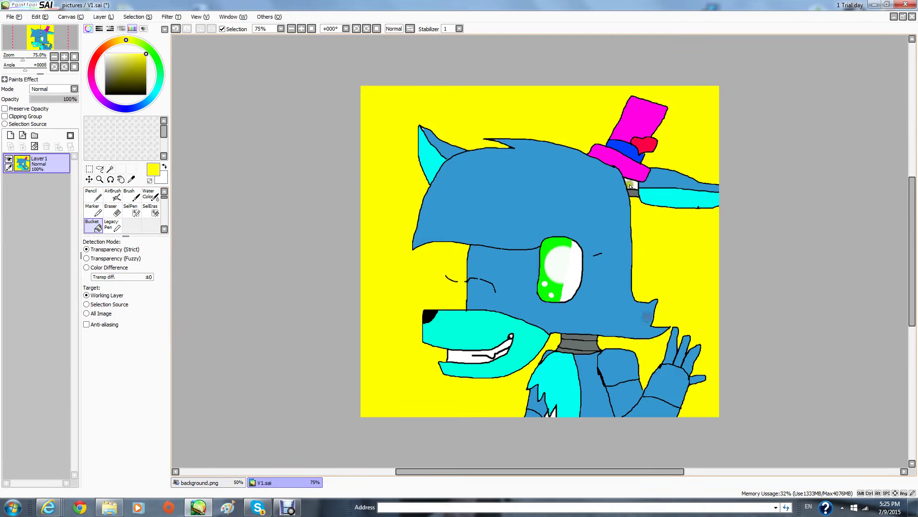
Erase the yellow background along the canvas edges around the character with the Eraser at size 200.
{"action": "left_click", "coordinate": [112, 210]}
{"action": "left_click", "coordinate": [107, 409]}
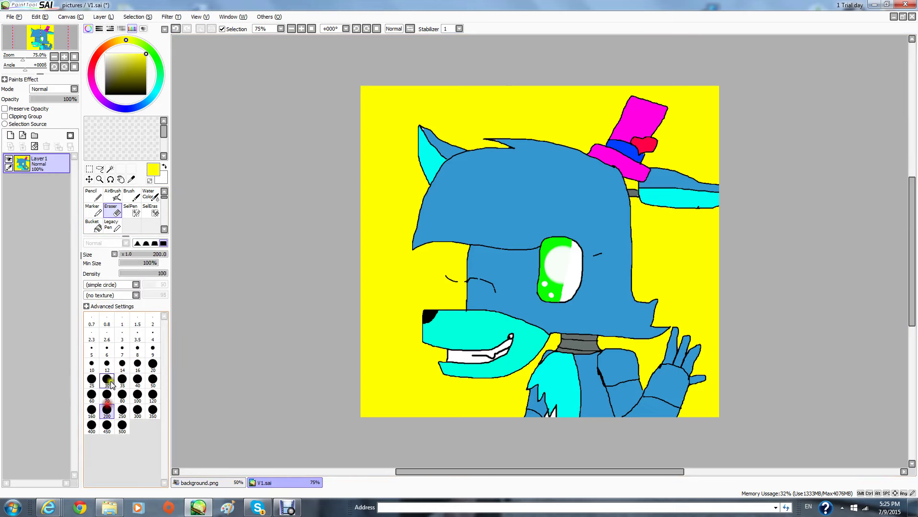
{"action": "mouse_move", "coordinate": [400, 194]}
{"action": "left_mouse_down"}
{"action": "mouse_move", "coordinate": [375, 205]}
{"action": "mouse_move", "coordinate": [375, 416]}
{"action": "left_mouse_up"}
{"action": "mouse_move", "coordinate": [352, 189]}
{"action": "left_mouse_down"}
{"action": "mouse_move", "coordinate": [362, 116]}
{"action": "mouse_move", "coordinate": [417, 86]}
{"action": "mouse_move", "coordinate": [480, 74]}
{"action": "mouse_move", "coordinate": [582, 74]}
{"action": "mouse_move", "coordinate": [615, 52]}
{"action": "mouse_move", "coordinate": [707, 66]}
{"action": "mouse_move", "coordinate": [751, 147]}
{"action": "mouse_move", "coordinate": [727, 238]}
{"action": "mouse_move", "coordinate": [737, 243]}
{"action": "mouse_move", "coordinate": [729, 283]}
{"action": "mouse_move", "coordinate": [750, 381]}
{"action": "mouse_move", "coordinate": [608, 457]}
{"action": "left_mouse_up"}
Try to soften the background edges around the character with the Blur tool at size 250.
{"action": "scroll", "coordinate": [161, 207], "scroll_direction": "down", "scroll_amount": 2}
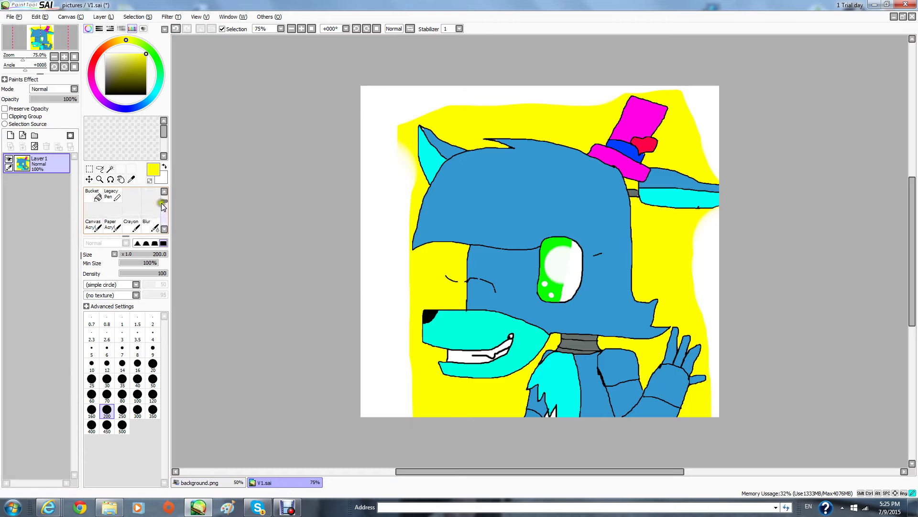
{"action": "left_click", "coordinate": [156, 228]}
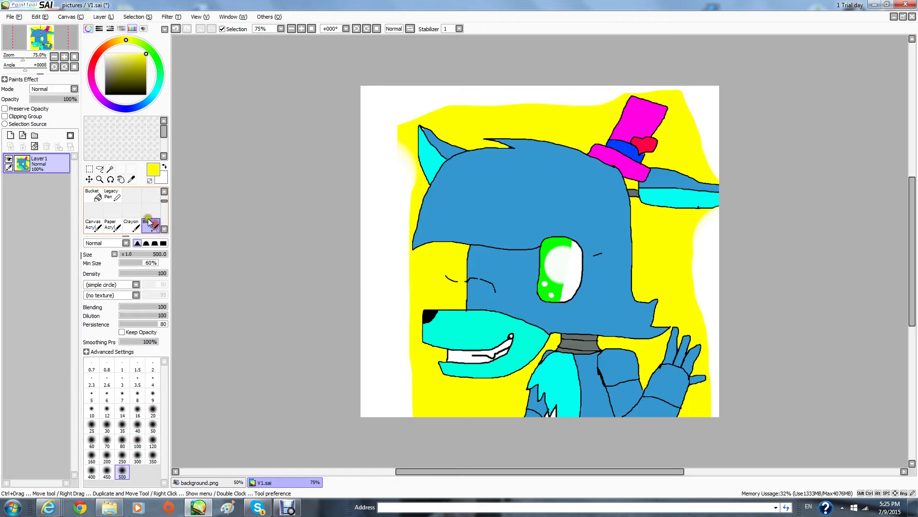
{"action": "left_click", "coordinate": [121, 423]}
{"action": "left_click", "coordinate": [122, 457]}
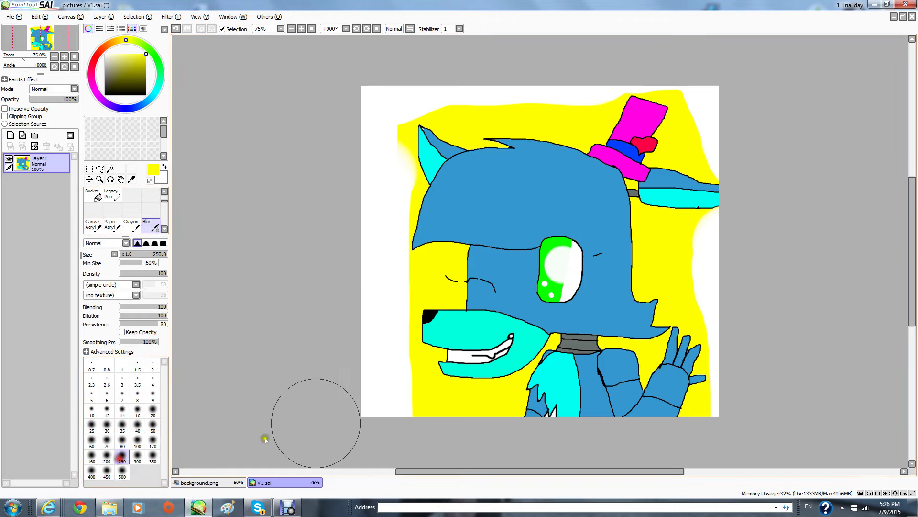
{"action": "mouse_move", "coordinate": [384, 314]}
{"action": "left_mouse_down"}
{"action": "mouse_move", "coordinate": [380, 392]}
{"action": "mouse_move", "coordinate": [368, 376]}
{"action": "mouse_move", "coordinate": [372, 275]}
{"action": "mouse_move", "coordinate": [393, 271]}
{"action": "mouse_move", "coordinate": [378, 257]}
{"action": "mouse_move", "coordinate": [369, 148]}
{"action": "mouse_move", "coordinate": [375, 166]}
{"action": "mouse_move", "coordinate": [383, 79]}
{"action": "left_mouse_up"}
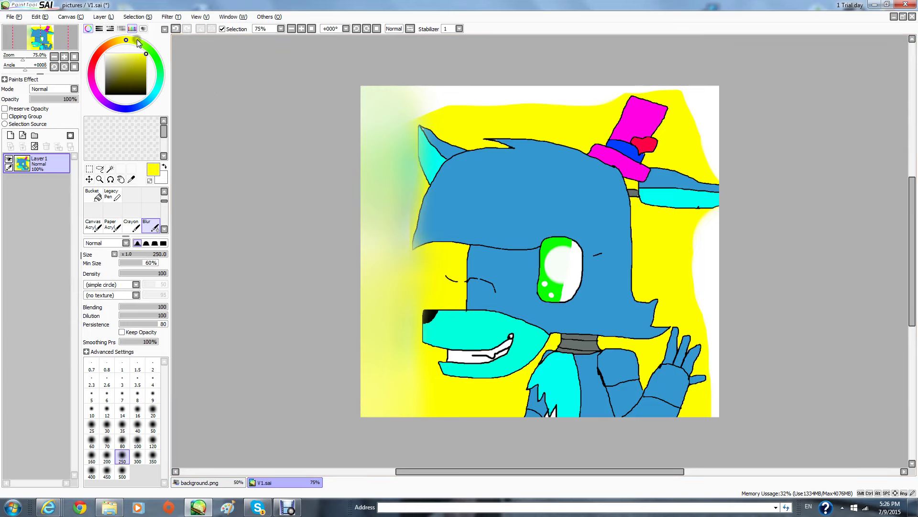
{"action": "left_click", "coordinate": [176, 29]}
{"action": "mouse_move", "coordinate": [369, 308]}
{"action": "left_mouse_down"}
{"action": "mouse_move", "coordinate": [373, 284]}
{"action": "mouse_move", "coordinate": [350, 285]}
{"action": "mouse_move", "coordinate": [353, 273]}
{"action": "mouse_move", "coordinate": [402, 261]}
{"action": "mouse_move", "coordinate": [330, 285]}
{"action": "mouse_move", "coordinate": [373, 377]}
{"action": "mouse_move", "coordinate": [361, 366]}
{"action": "mouse_move", "coordinate": [378, 450]}
{"action": "mouse_move", "coordinate": [381, 338]}
{"action": "mouse_move", "coordinate": [359, 307]}
{"action": "left_mouse_up"}
{"action": "mouse_move", "coordinate": [360, 272]}
{"action": "left_mouse_down"}
{"action": "mouse_move", "coordinate": [368, 72]}
{"action": "mouse_move", "coordinate": [349, 62]}
{"action": "mouse_move", "coordinate": [455, 82]}
{"action": "mouse_move", "coordinate": [406, 82]}
{"action": "mouse_move", "coordinate": [562, 72]}
{"action": "mouse_move", "coordinate": [537, 57]}
{"action": "mouse_move", "coordinate": [633, 47]}
{"action": "mouse_move", "coordinate": [724, 72]}
{"action": "mouse_move", "coordinate": [734, 101]}
{"action": "mouse_move", "coordinate": [705, 158]}
{"action": "left_mouse_up"}
Undo the blurring and the erasing of the yellow background.
{"action": "left_click", "coordinate": [180, 29]}
{"action": "left_click", "coordinate": [180, 30]}
{"action": "left_click", "coordinate": [179, 29]}
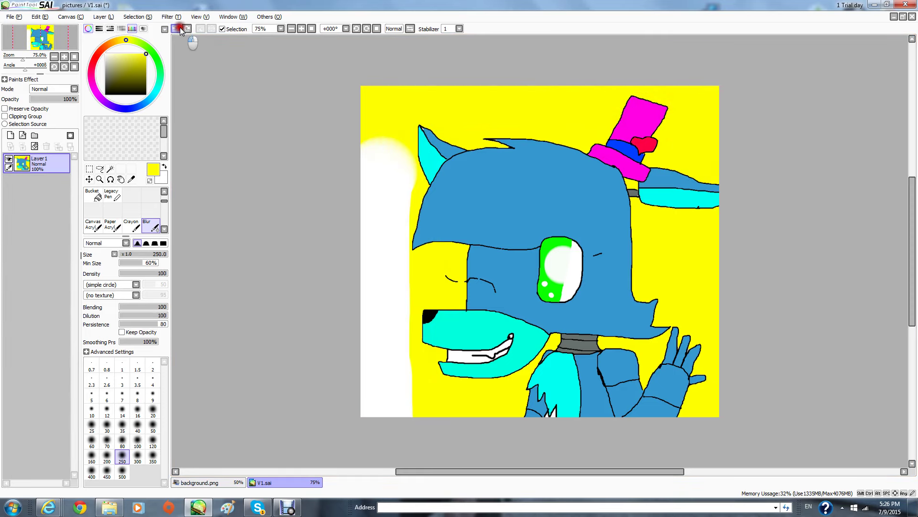
{"action": "left_click", "coordinate": [180, 29]}
Paint short orange squiggles across the yellow background around the character with the Canvas Acrylic brush at size 50.
{"action": "left_click", "coordinate": [93, 225]}
{"action": "left_click_drag", "start_coordinate": [371, 199], "coordinate": [390, 270]}
{"action": "left_click", "coordinate": [180, 29]}
{"action": "left_click", "coordinate": [157, 87]}
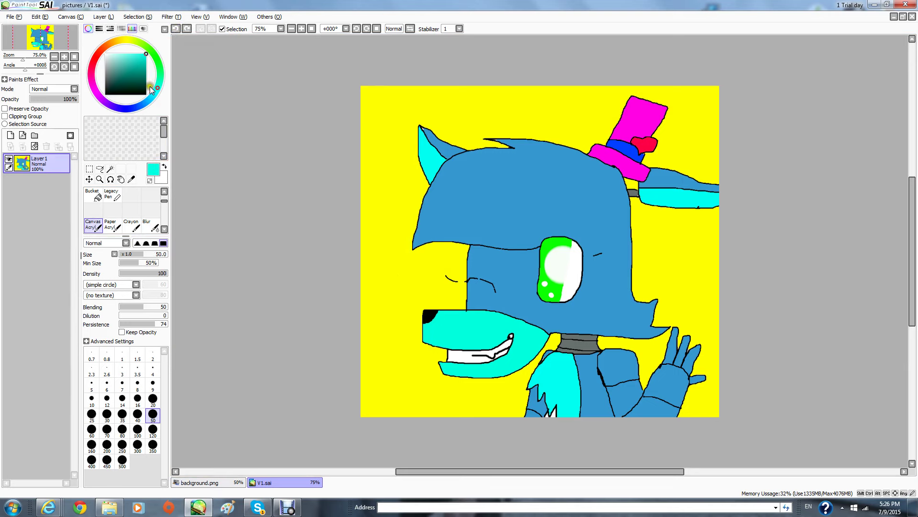
{"action": "left_click", "coordinate": [111, 45]}
{"action": "left_click_drag", "start_coordinate": [369, 133], "coordinate": [382, 210]}
{"action": "left_click_drag", "start_coordinate": [676, 252], "coordinate": [702, 304]}
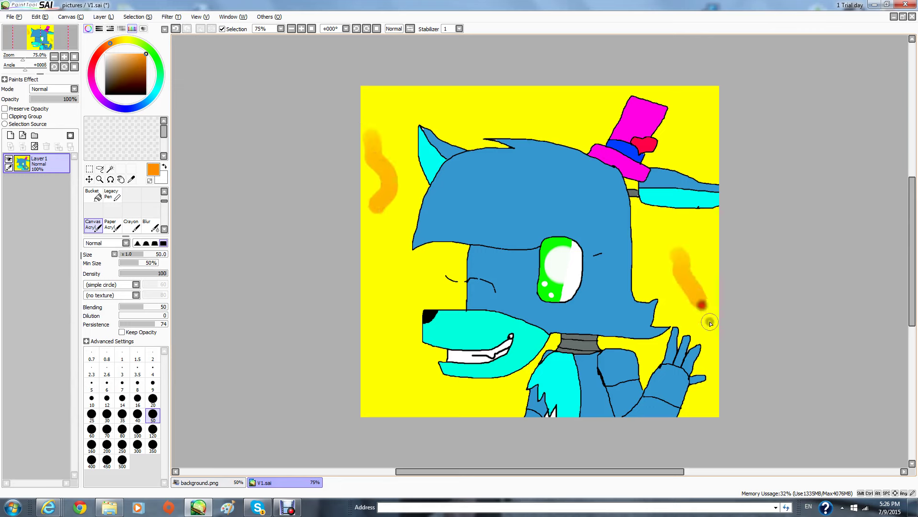
{"action": "mouse_move", "coordinate": [385, 361]}
{"action": "left_mouse_down"}
{"action": "mouse_move", "coordinate": [395, 404]}
{"action": "mouse_move", "coordinate": [424, 411]}
{"action": "left_mouse_up"}
{"action": "left_click_drag", "start_coordinate": [536, 98], "coordinate": [589, 123]}
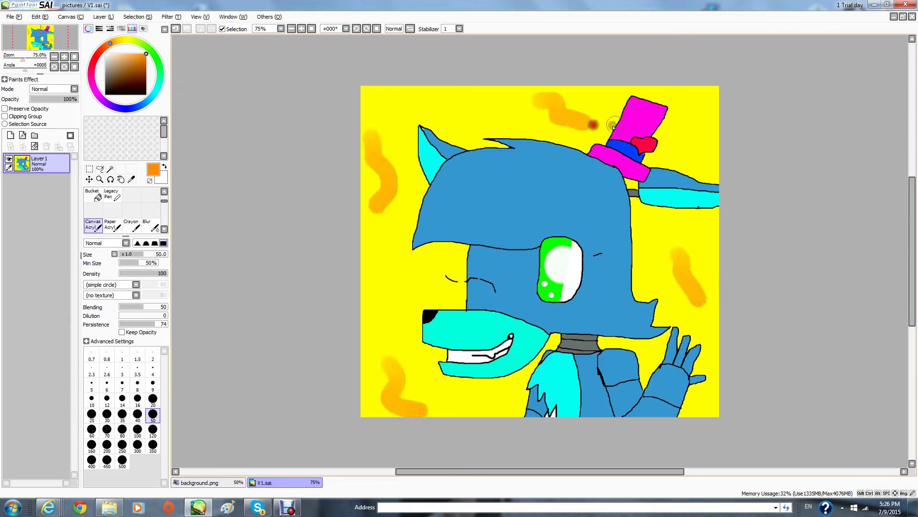
{"action": "left_click_drag", "start_coordinate": [704, 118], "coordinate": [712, 143]}
{"action": "left_click_drag", "start_coordinate": [382, 263], "coordinate": [412, 326]}
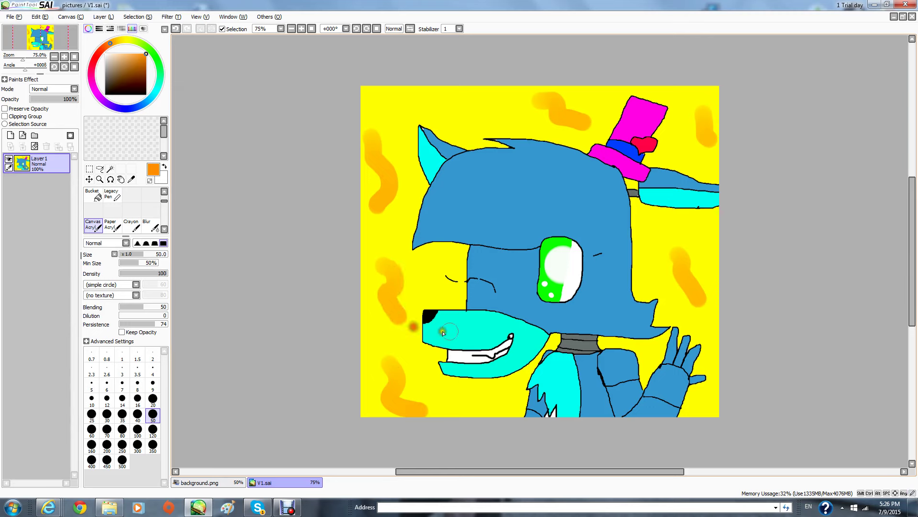
{"action": "mouse_move", "coordinate": [389, 96]}
{"action": "left_mouse_down"}
{"action": "mouse_move", "coordinate": [403, 117]}
{"action": "mouse_move", "coordinate": [478, 127]}
{"action": "left_mouse_up"}
Close the gaps in the eyelash and winking-eye lines in black with the Pencil at size 5.
{"action": "left_click_drag", "start_coordinate": [128, 77], "coordinate": [105, 94]}
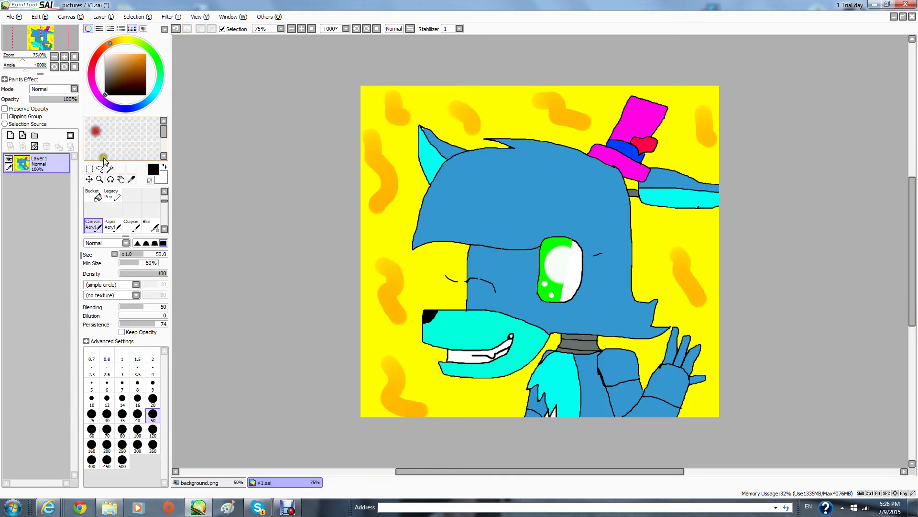
{"action": "left_click_drag", "start_coordinate": [164, 202], "coordinate": [83, 191]}
{"action": "left_click", "coordinate": [85, 192]}
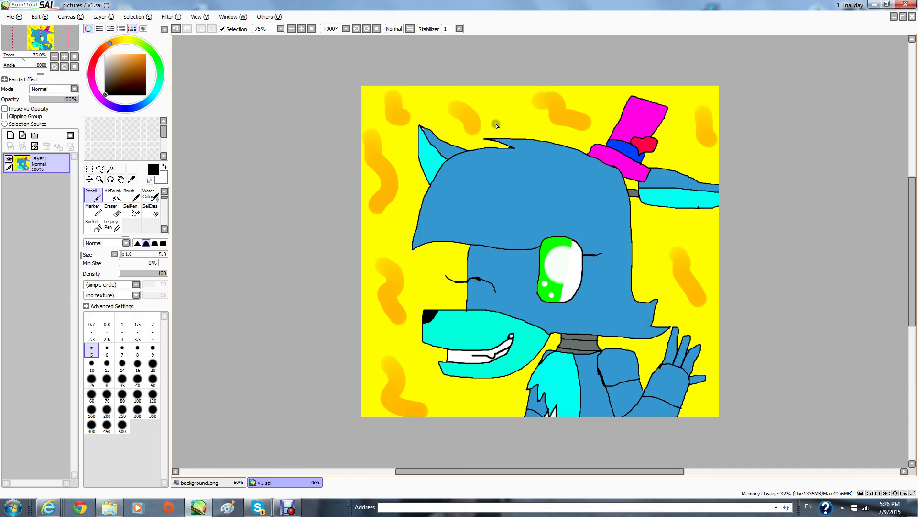
Handwrite "wolfie" in black below the character's chin and add a looping signature above its head.
{"action": "mouse_move", "coordinate": [442, 392]}
{"action": "left_mouse_down"}
{"action": "mouse_move", "coordinate": [456, 398]}
{"action": "mouse_move", "coordinate": [461, 409]}
{"action": "mouse_move", "coordinate": [472, 394]}
{"action": "mouse_move", "coordinate": [470, 412]}
{"action": "mouse_move", "coordinate": [477, 395]}
{"action": "mouse_move", "coordinate": [474, 410]}
{"action": "mouse_move", "coordinate": [500, 398]}
{"action": "mouse_move", "coordinate": [506, 417]}
{"action": "left_mouse_up"}
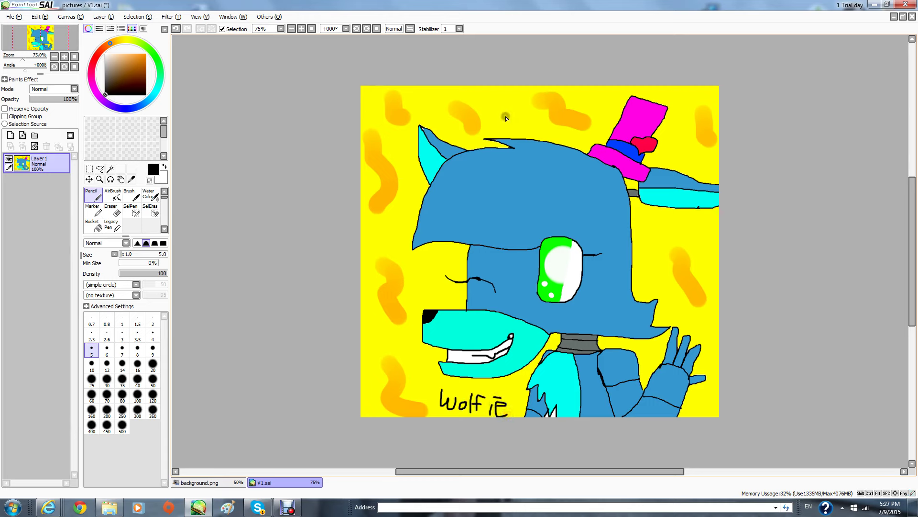
{"action": "mouse_move", "coordinate": [497, 125]}
{"action": "left_mouse_down"}
{"action": "mouse_move", "coordinate": [519, 131]}
{"action": "mouse_move", "coordinate": [503, 111]}
{"action": "mouse_move", "coordinate": [526, 125]}
{"action": "mouse_move", "coordinate": [477, 106]}
{"action": "left_mouse_up"}
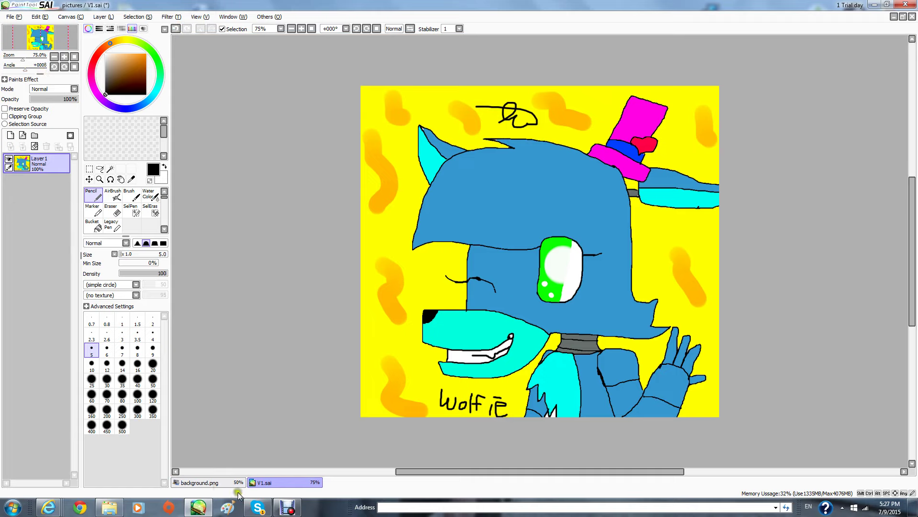